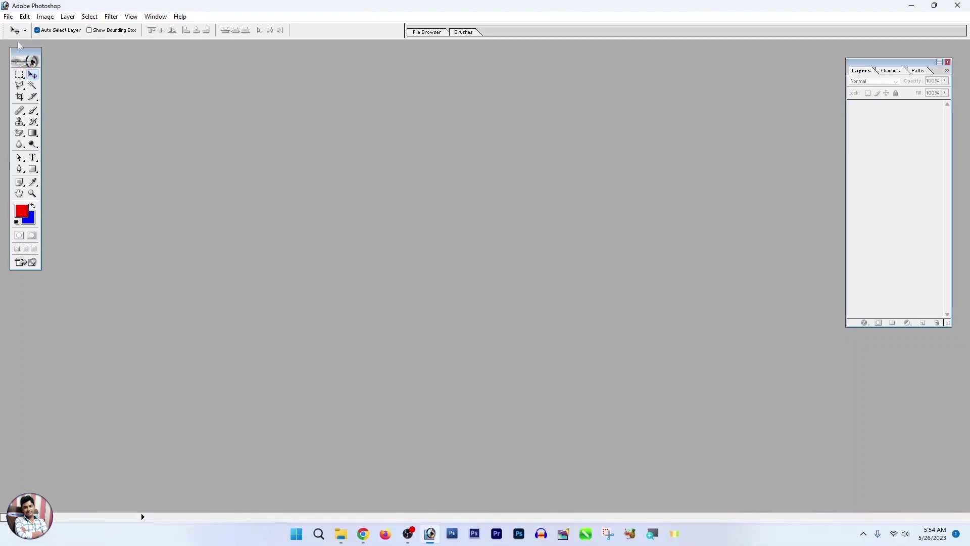
Open the JPG photo whose file name begins with Prema-Janta-Movie from the matarial folder
left_click(8, 18)
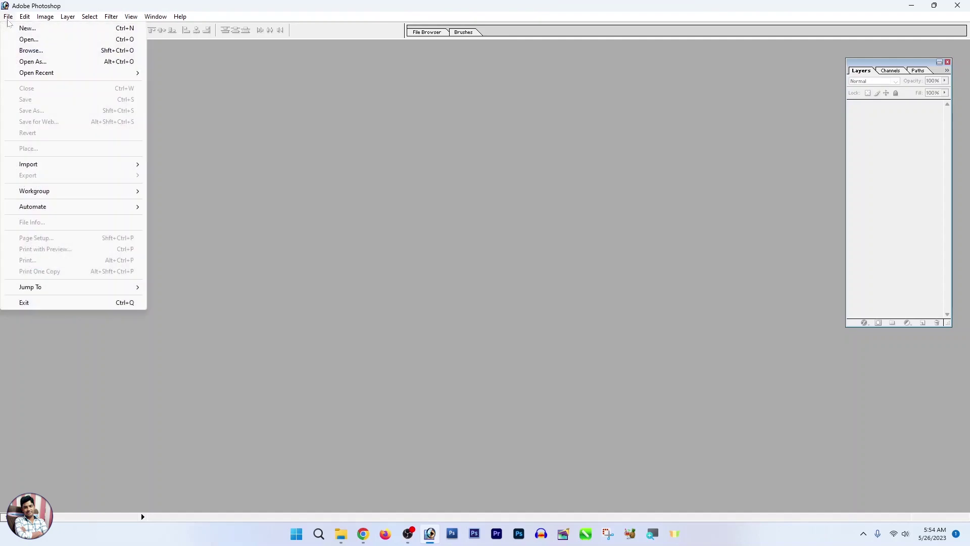
left_click(29, 39)
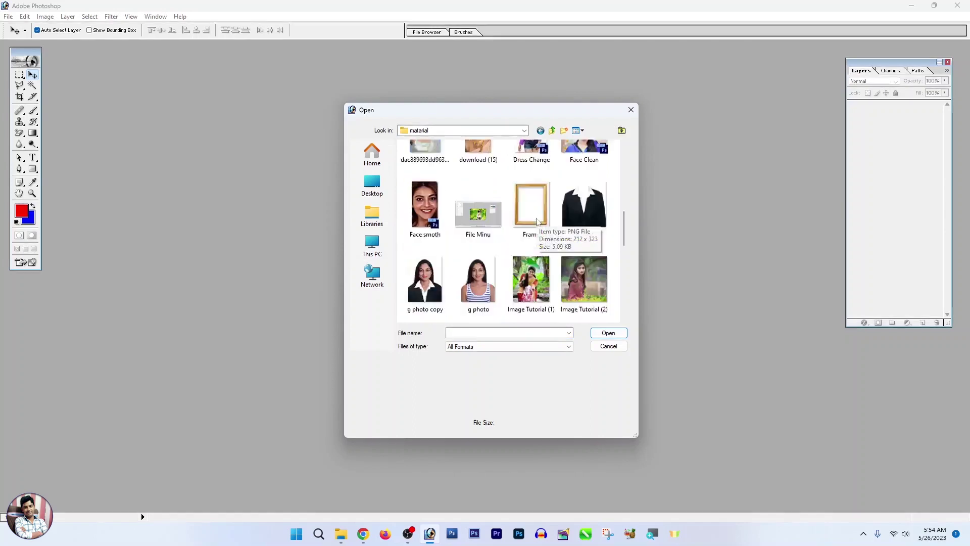
scroll(546, 227, "down", 5)
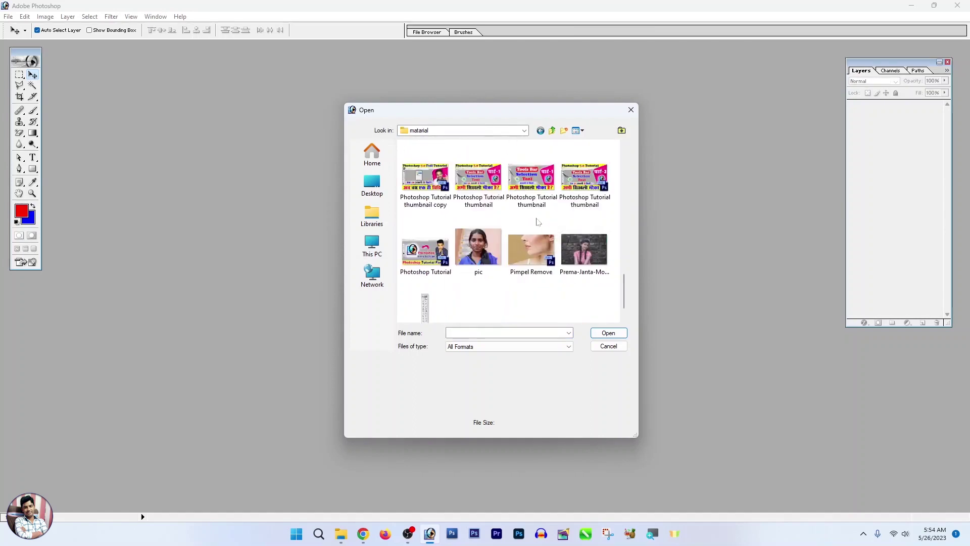
left_click(586, 230)
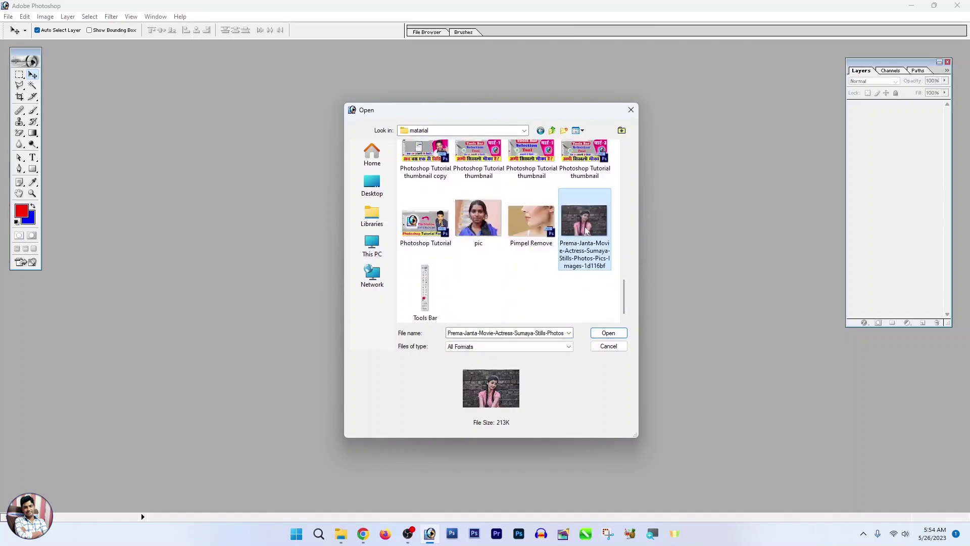
left_click(604, 333)
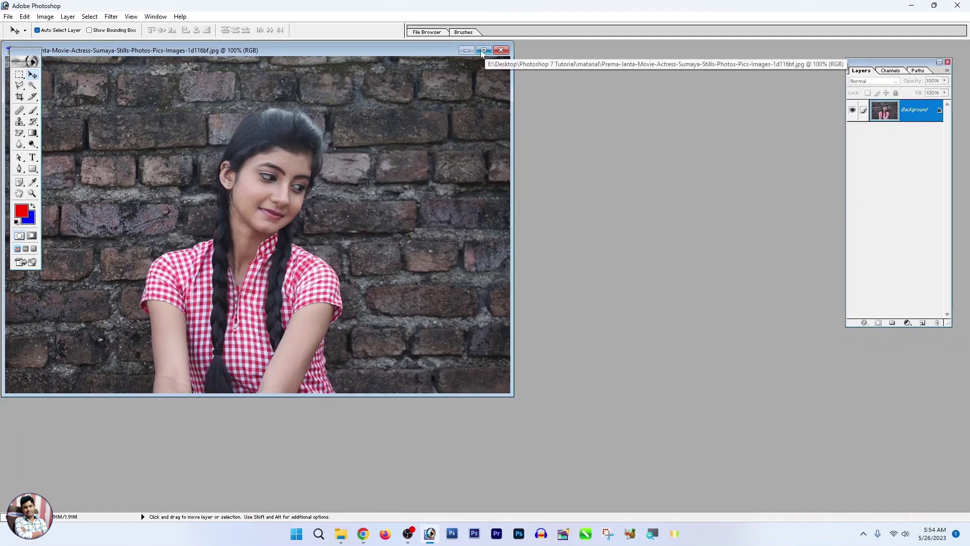
Move the photo's document window clear of the toolbox, enlarge it, and magnify the photo to 110%
left_click_drag(308, 50, 392, 56)
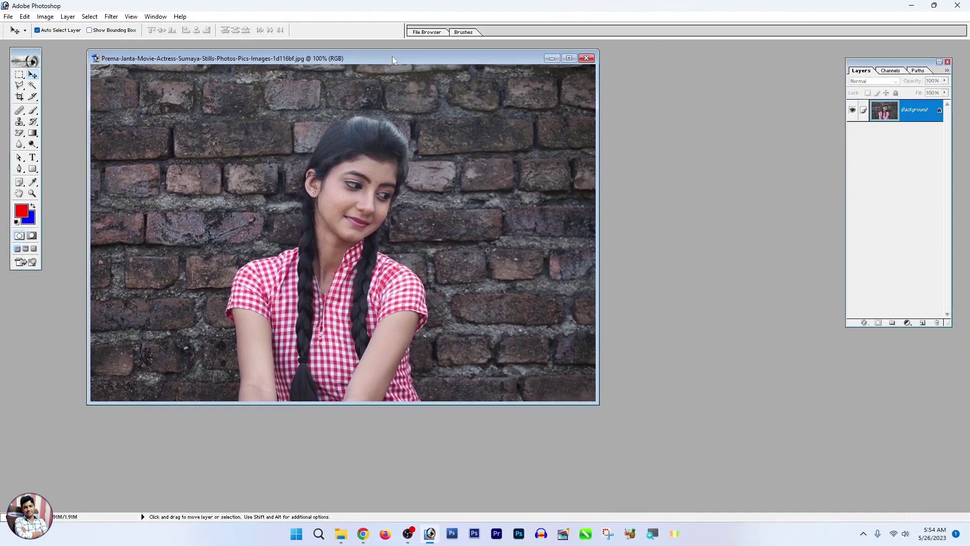
left_click_drag(599, 404, 833, 502)
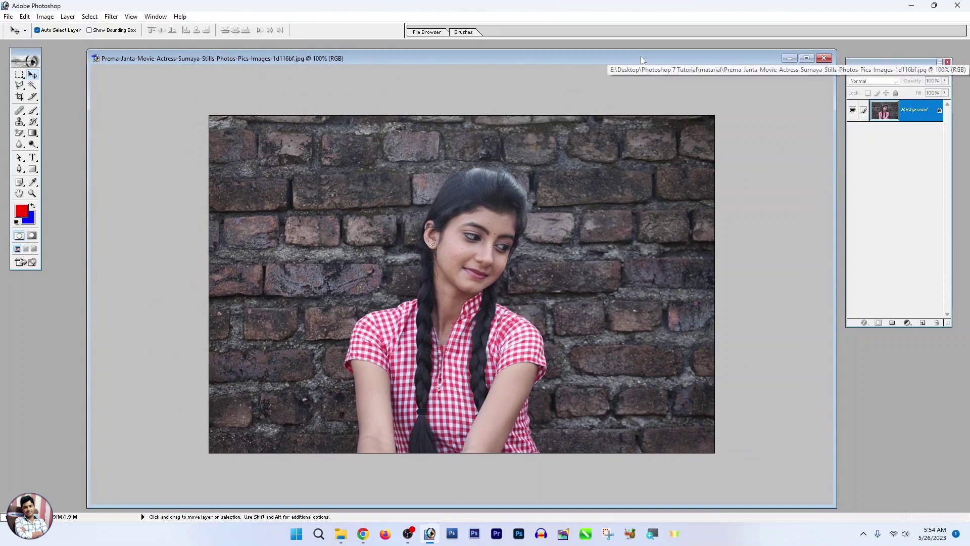
key("ctrl+alt+plus")
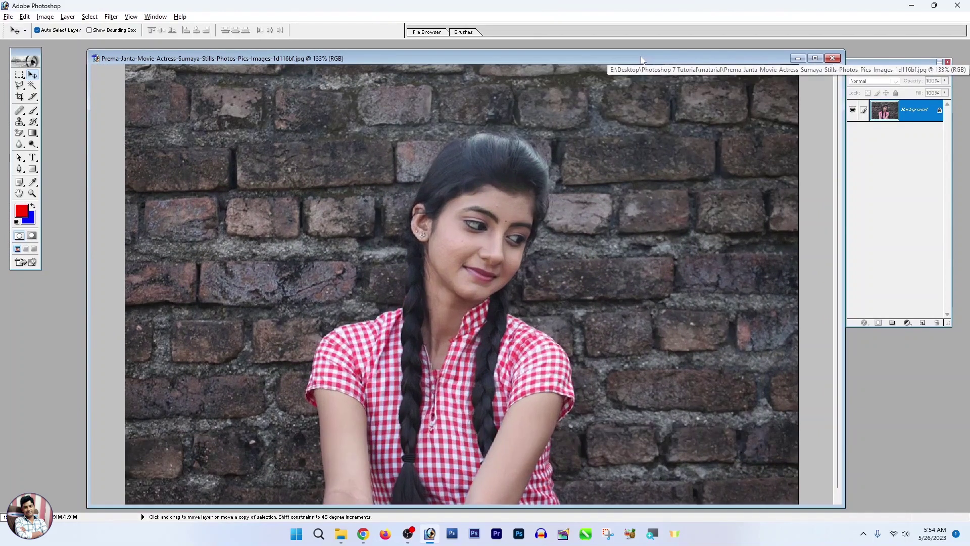
key("ctrl+alt+minus")
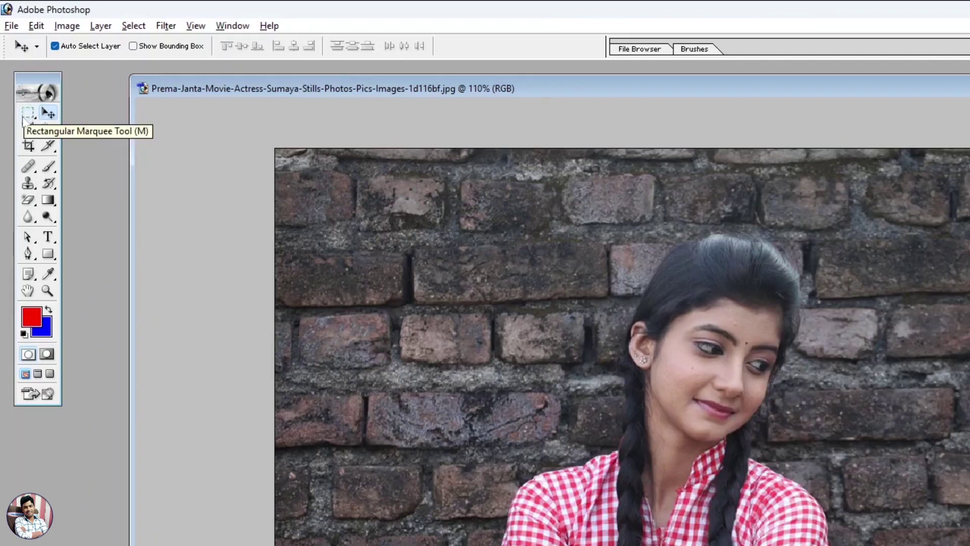
Draw a rectangular marquee selection over the brick wall beside the woman's head and shoulder, then deselect it
left_click(26, 118)
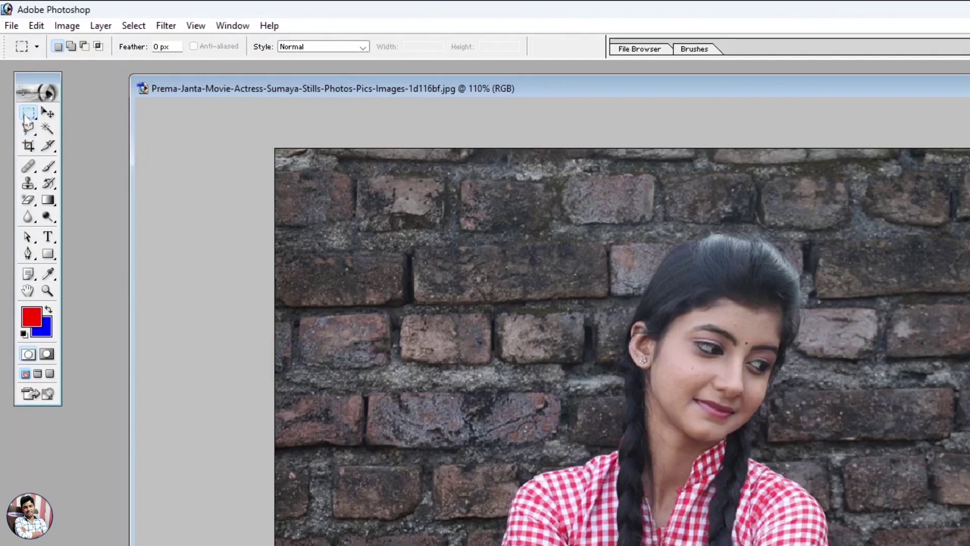
left_click(24, 117)
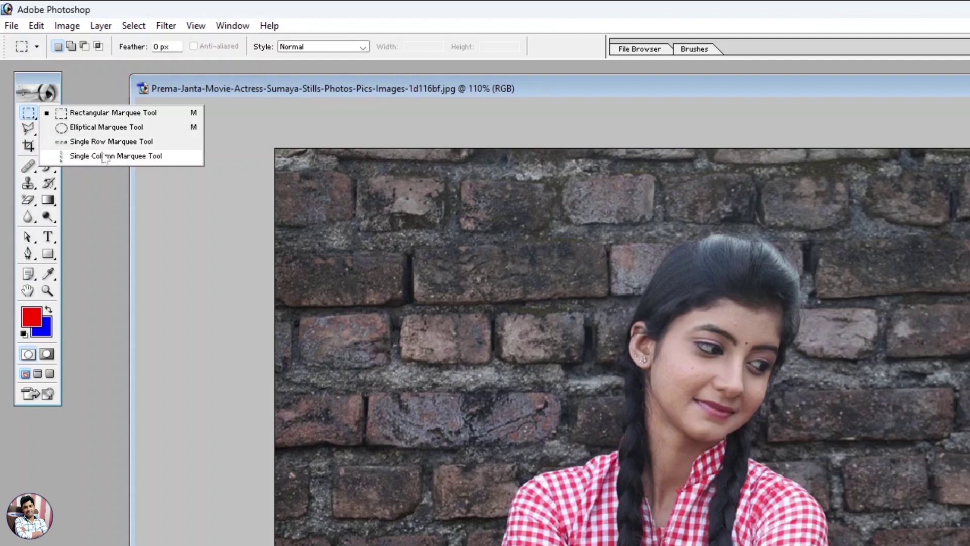
left_click(73, 113)
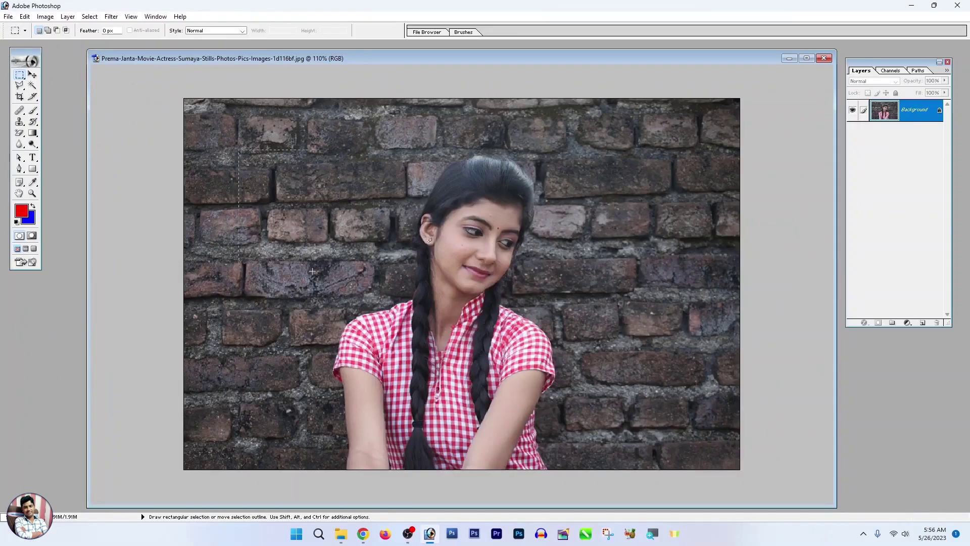
left_click_drag(373, 343, 389, 332)
scroll(344, 222, "up", 4)
scroll(362, 210, "down", 3)
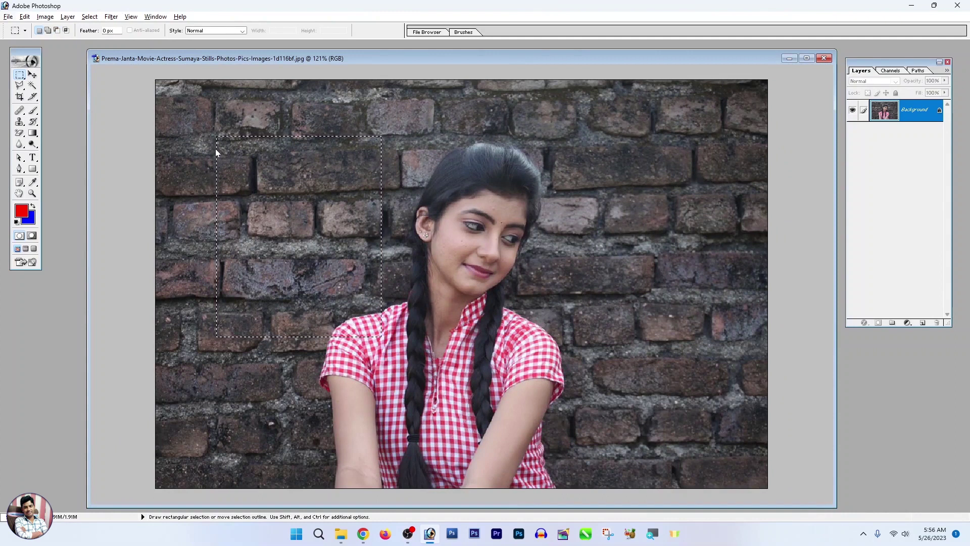
right_click(235, 150)
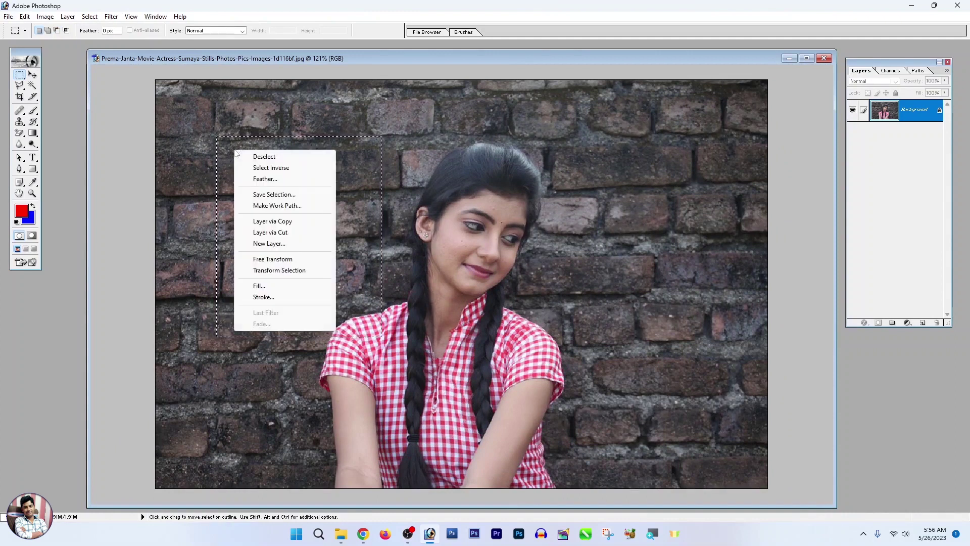
left_click(269, 157)
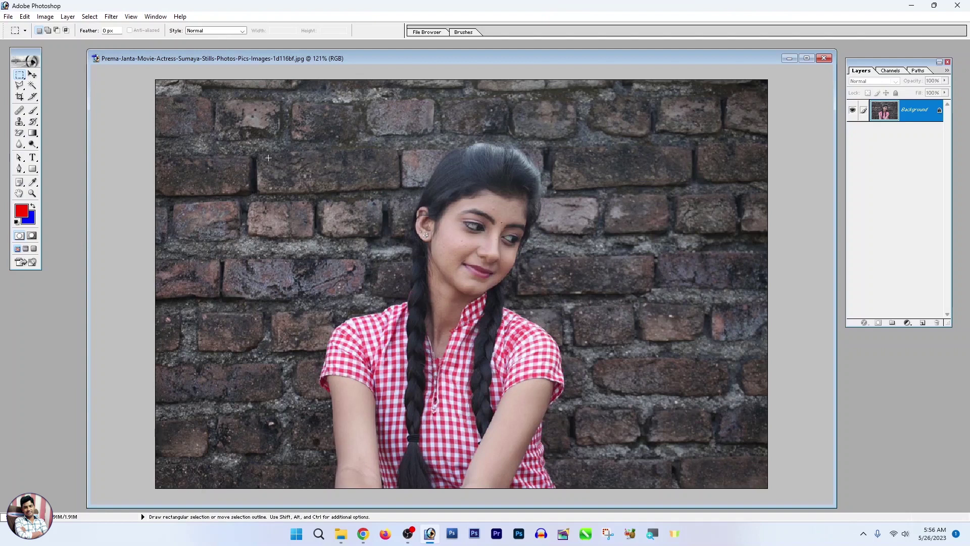
Draw an elliptical marquee selection on the brick wall beside the woman's head, then deselect it
right_click(20, 74)
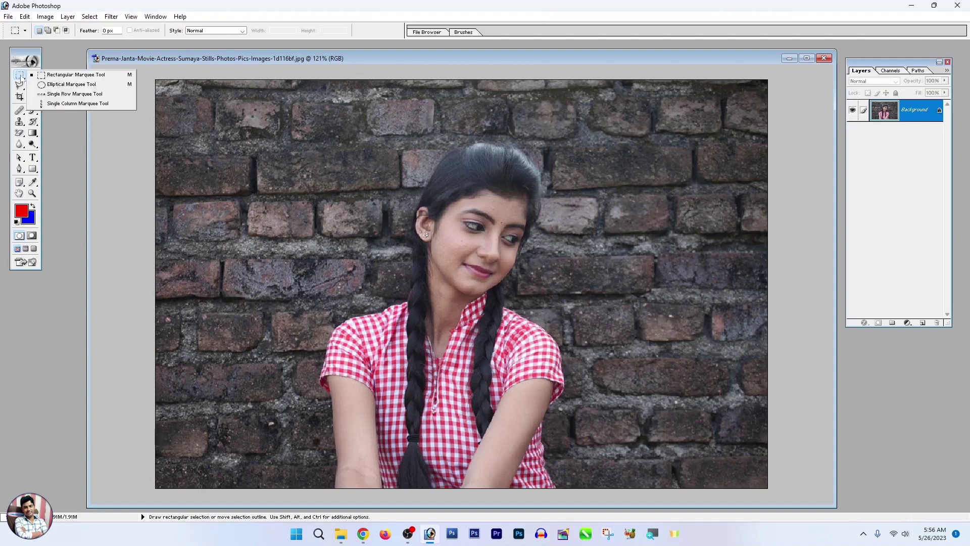
left_click(71, 84)
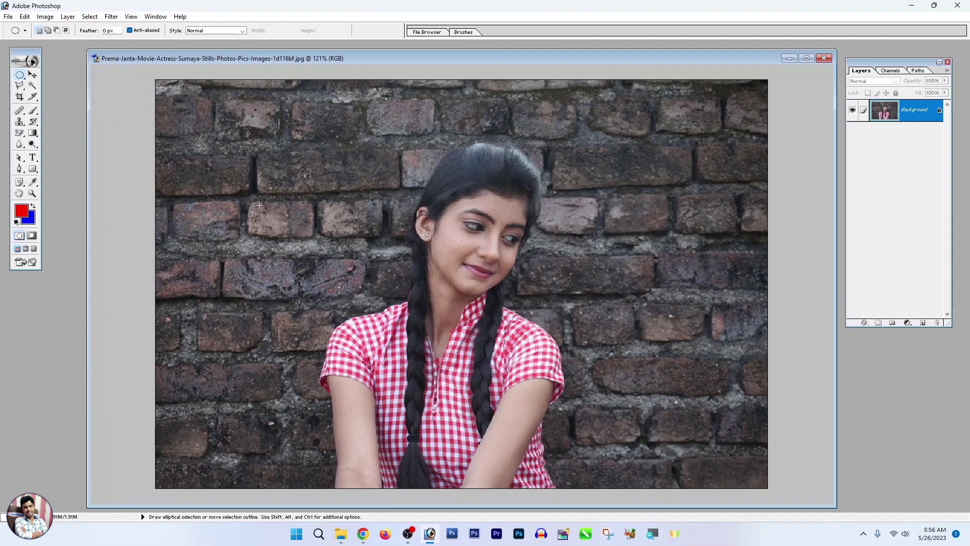
left_click_drag(337, 271, 357, 298)
right_click(277, 160)
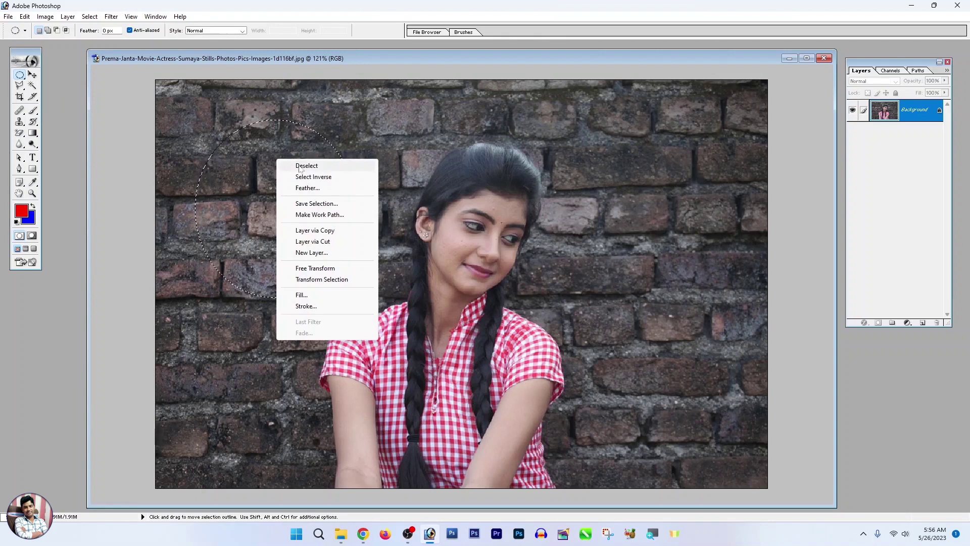
left_click(300, 166)
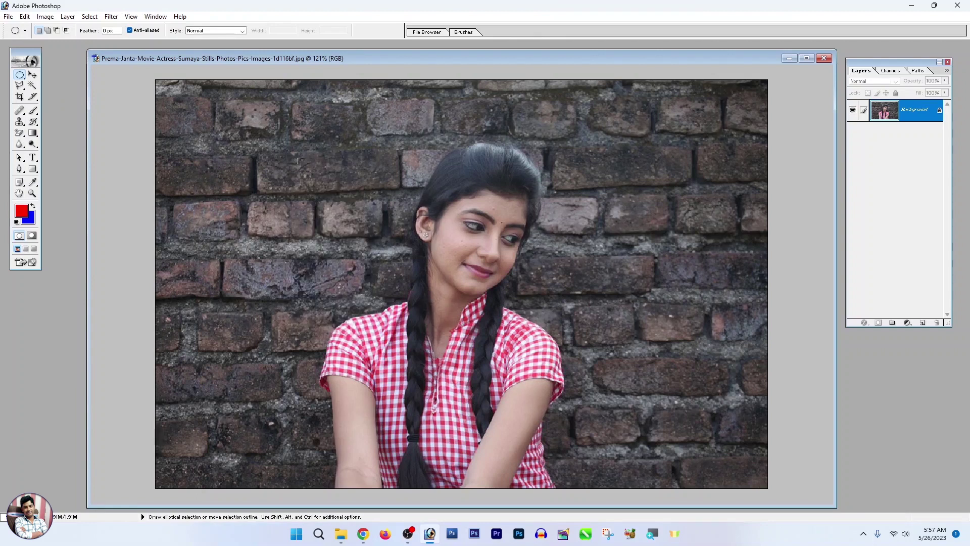
Make a Single Row Marquee selection across the photo at the woman's forehead, then deselect it
right_click(20, 75)
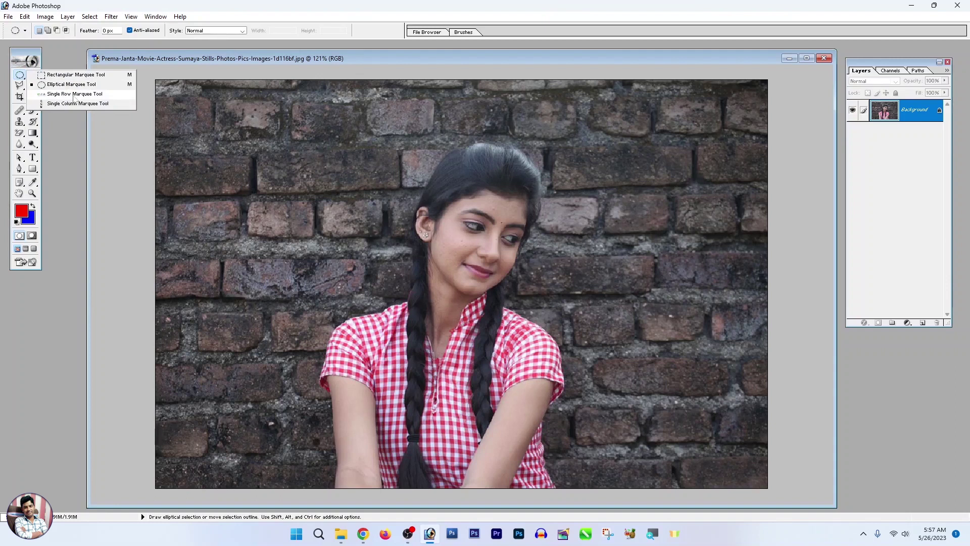
left_click(74, 95)
left_click(340, 199)
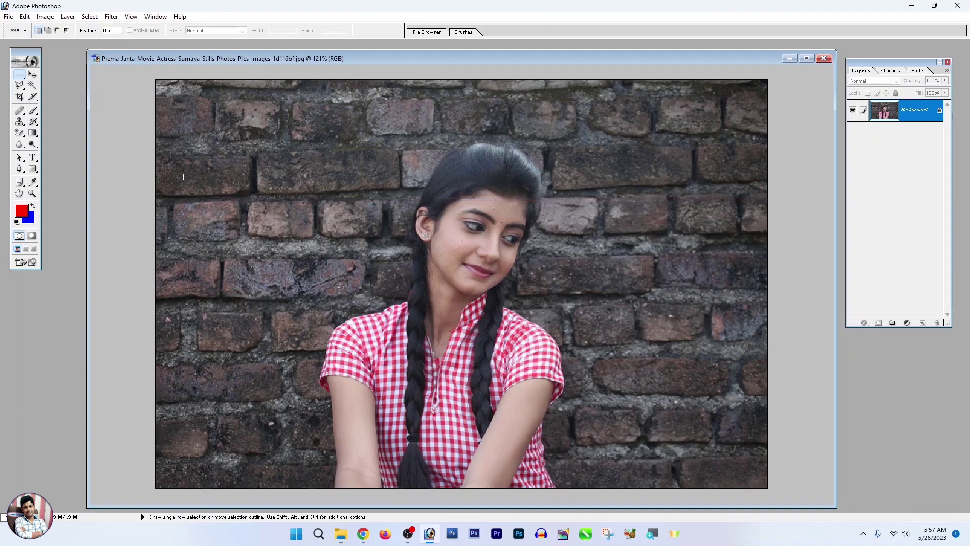
right_click(215, 169)
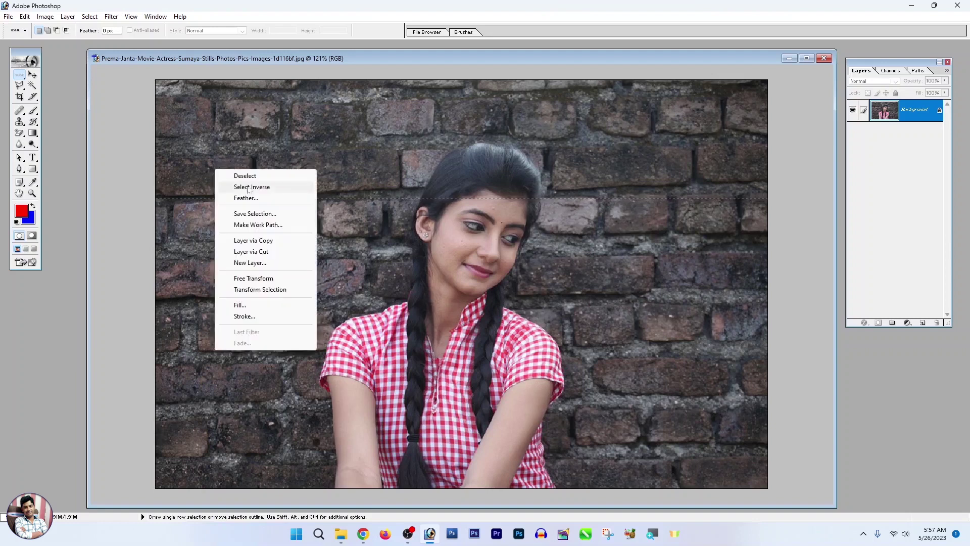
left_click(249, 177)
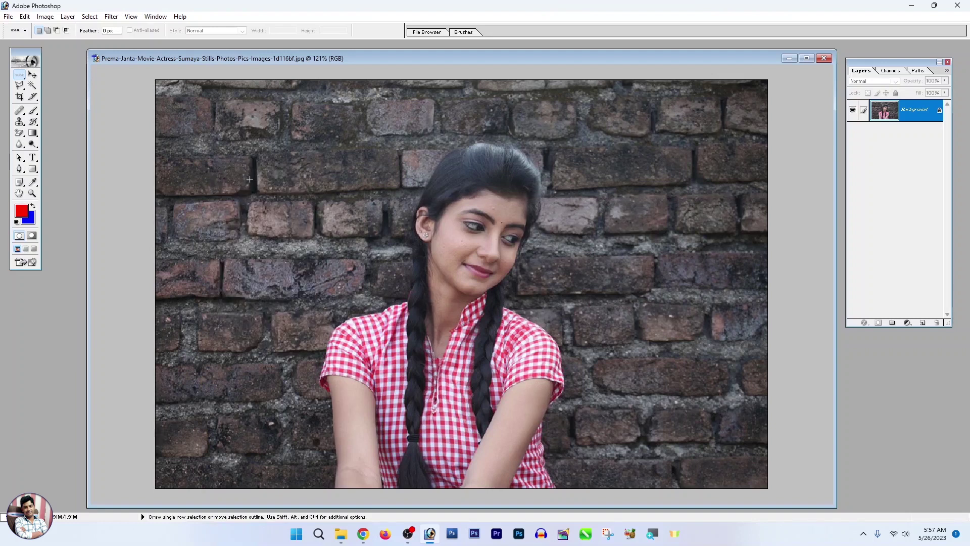
Select the woman's upper head with the Rectangular Marquee tool, then replace it with a selection across her chin and neck
left_click(20, 75)
left_click(53, 76)
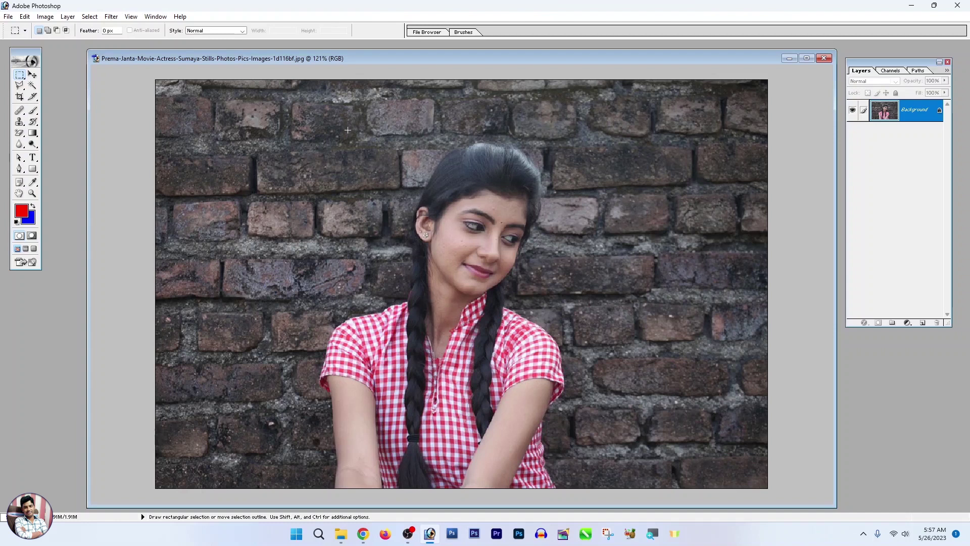
left_click_drag(345, 126, 579, 256)
key("ctrl+plus")
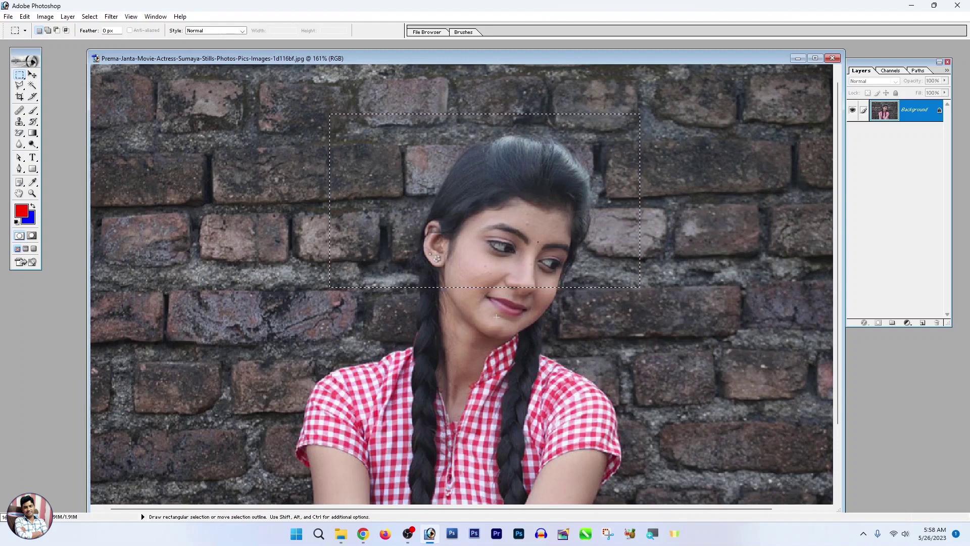
left_click(338, 293)
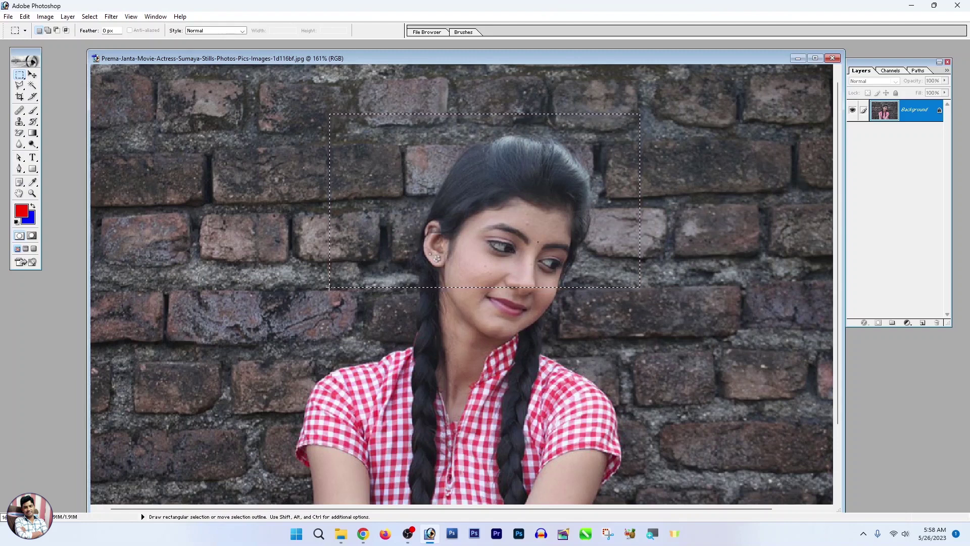
left_click_drag(457, 337, 631, 367)
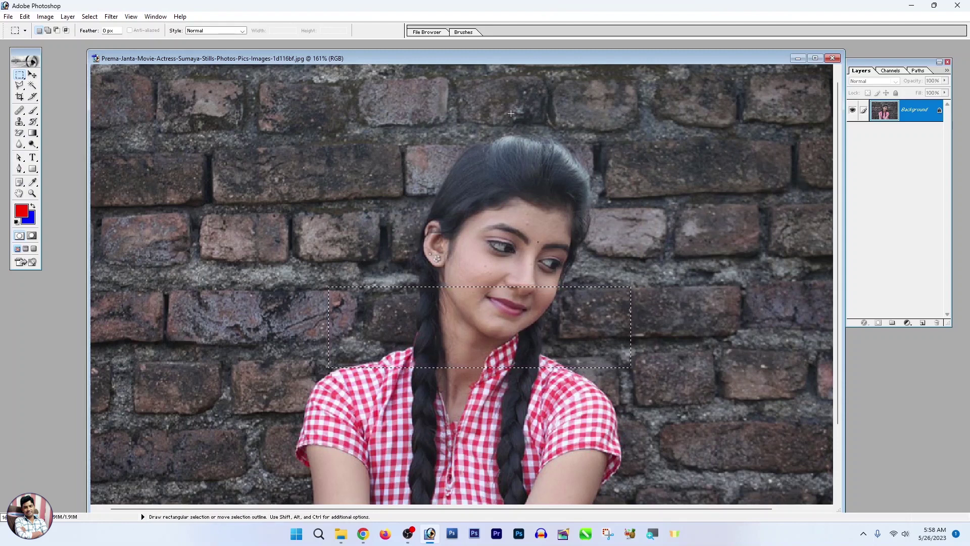
Draw a new rectangular selection around the woman's upper head, then replace it with a smaller one and clear that
left_click_drag(322, 121, 653, 286)
left_click(364, 133)
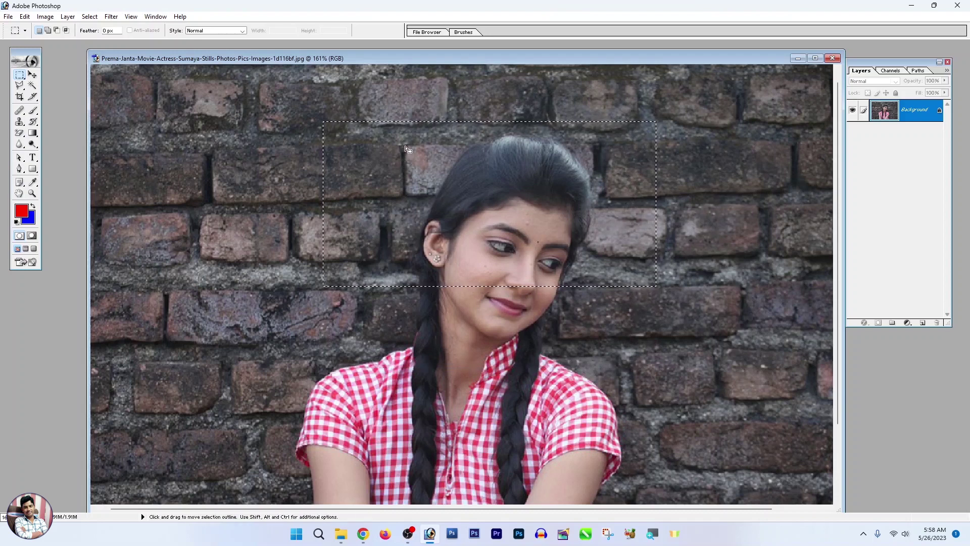
left_click_drag(455, 212, 625, 242)
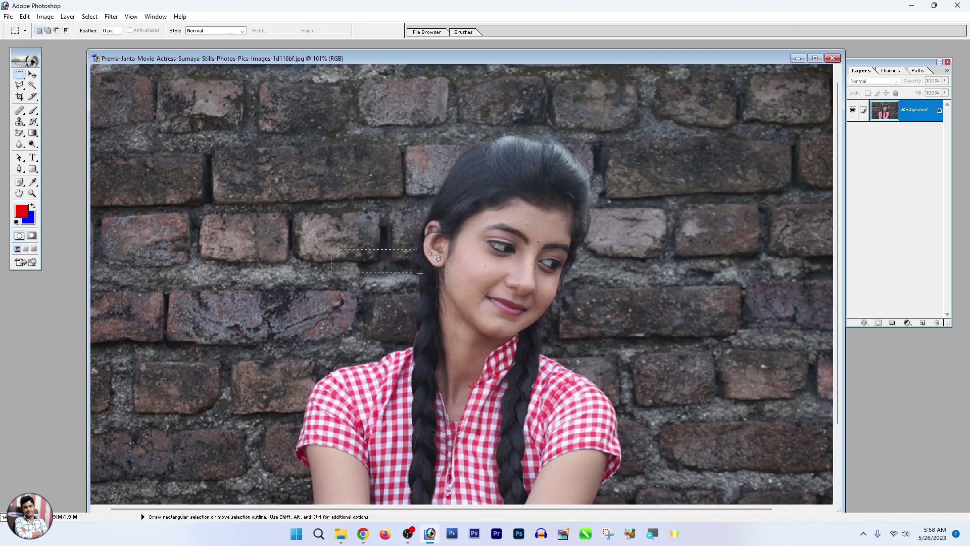
left_click(377, 146)
Select the woman's upper head with a rectangular marquee and use Add to selection to extend it down to the neck and above the hair
left_click_drag(349, 133, 636, 259)
left_click(48, 31)
left_click_drag(360, 274, 638, 353)
left_click_drag(369, 143, 638, 136)
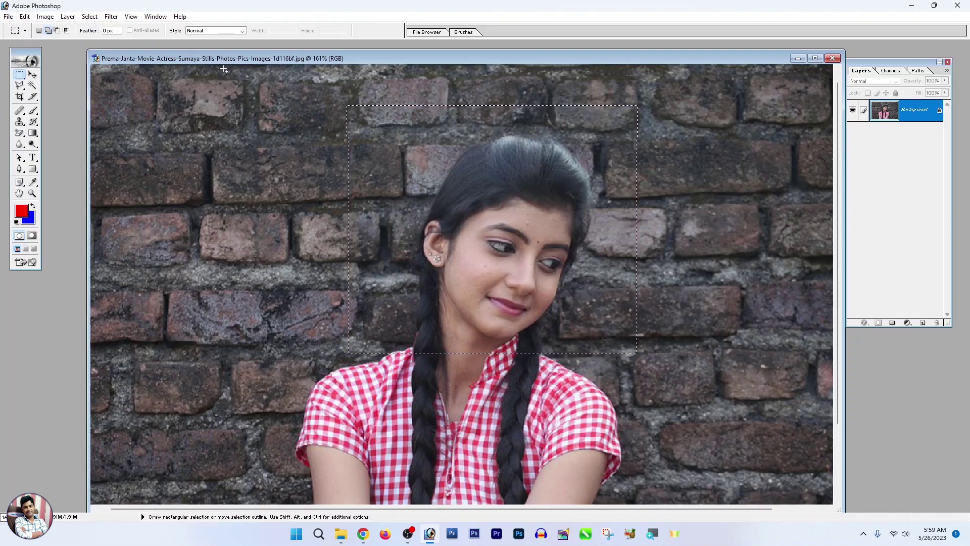
Use Subtract from selection to trim strips off the upper and left edges of the rectangular selection around the woman's head
scroll(339, 147, "up", 3)
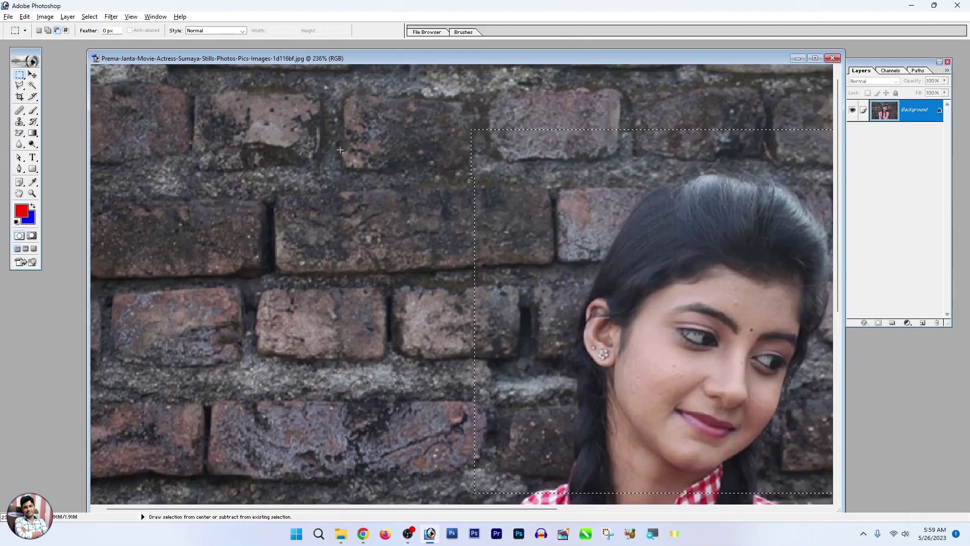
scroll(447, 134, "down", 3)
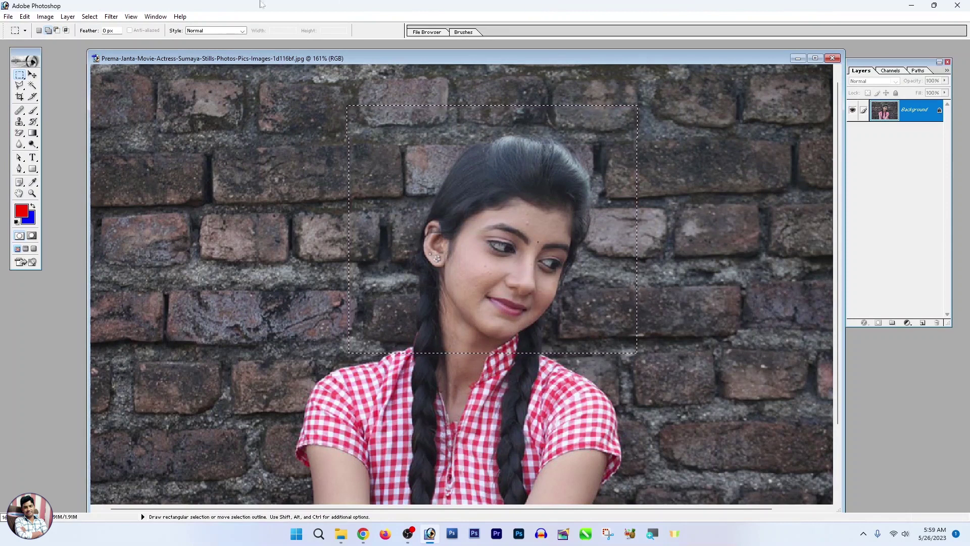
left_click(58, 33)
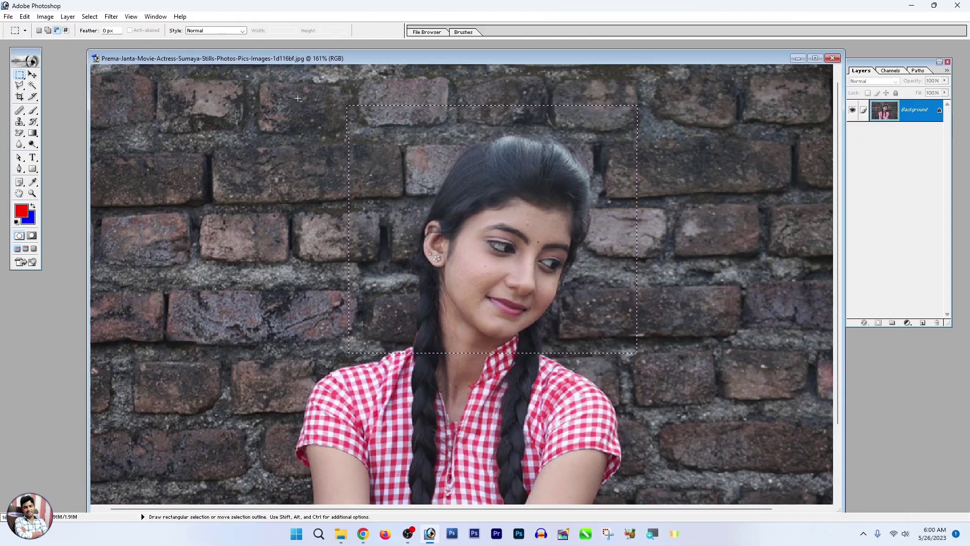
left_click_drag(311, 91, 684, 124)
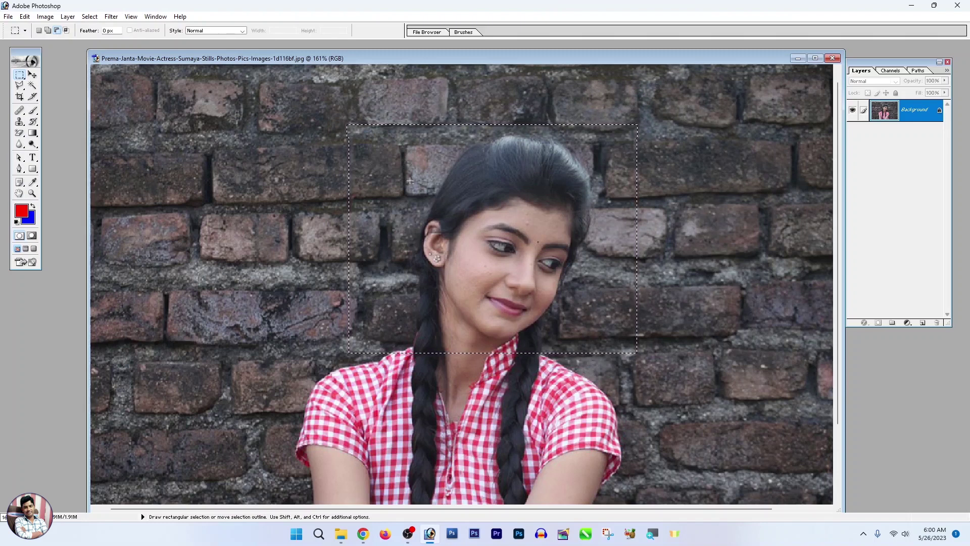
left_click_drag(312, 99, 372, 358)
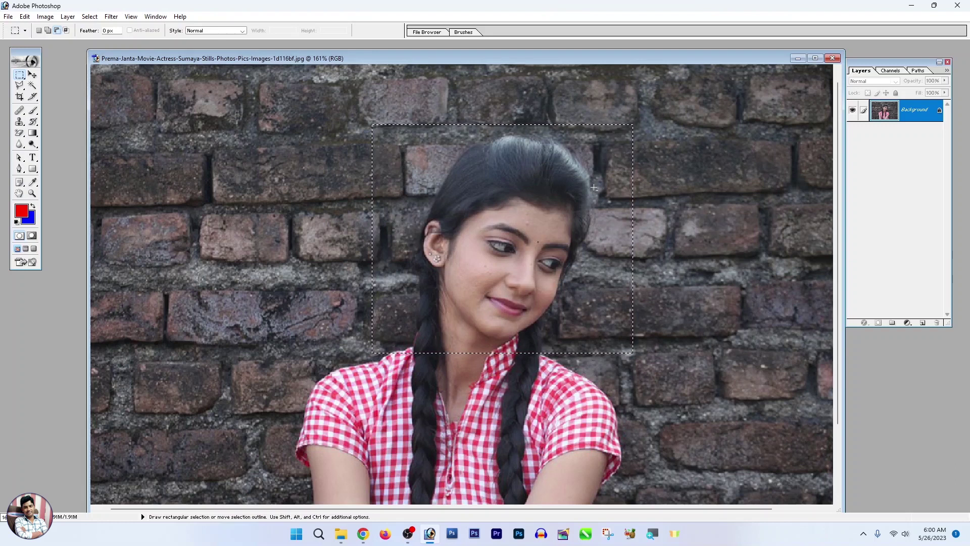
Use Intersect with selection to keep only the upper-left part of the rectangular selection around the woman's head, then deselect
left_click(57, 30)
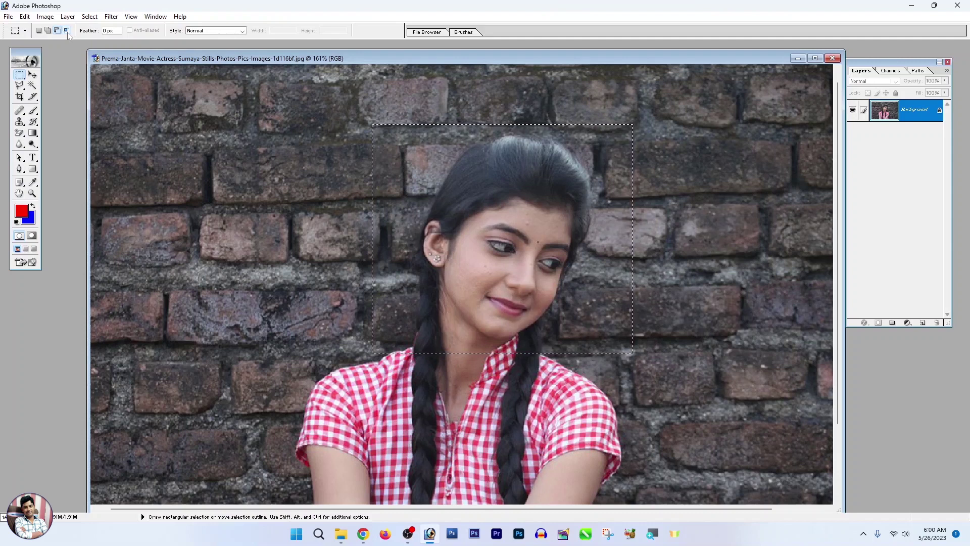
left_click(67, 32)
left_click_drag(348, 101, 528, 258)
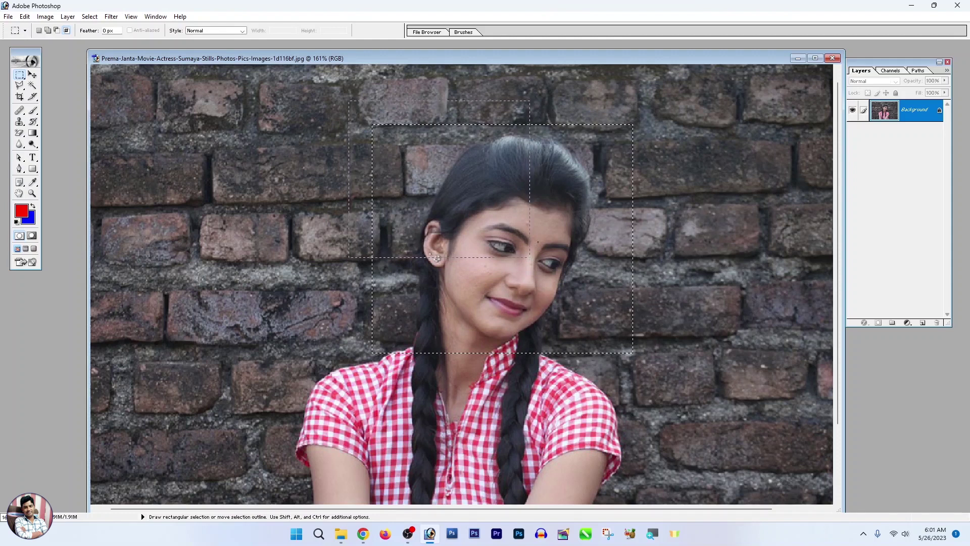
left_click_drag(529, 257, 529, 258)
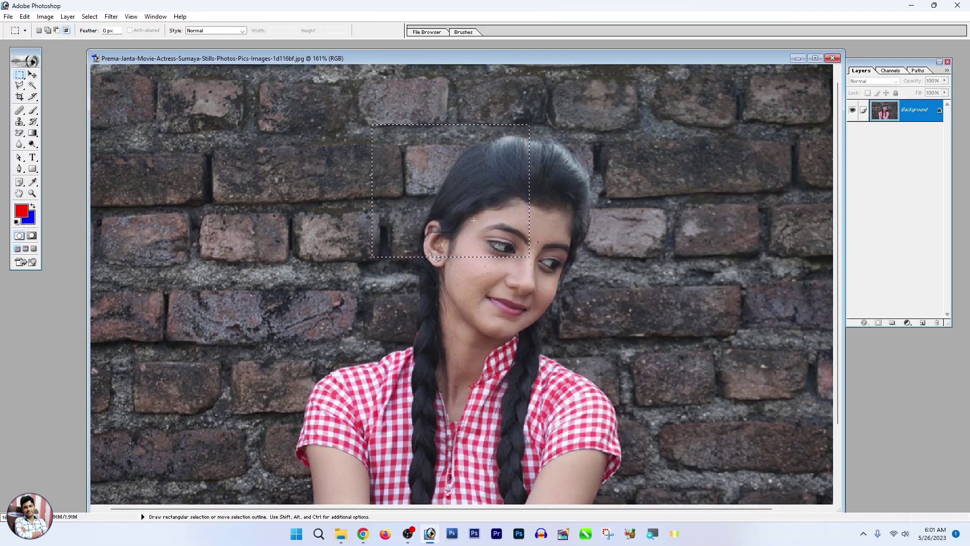
left_click_drag(542, 273, 542, 274)
right_click(451, 177)
left_click(460, 183)
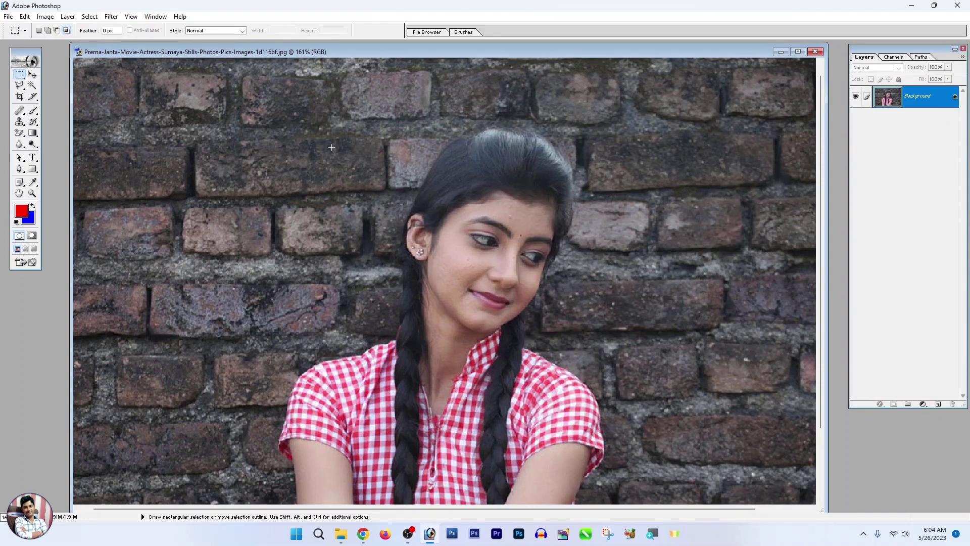
Switch to New selection mode and draw a rectangular selection around the woman's head, replacing it with a narrower one
left_click(39, 31)
left_click_drag(336, 164, 622, 340)
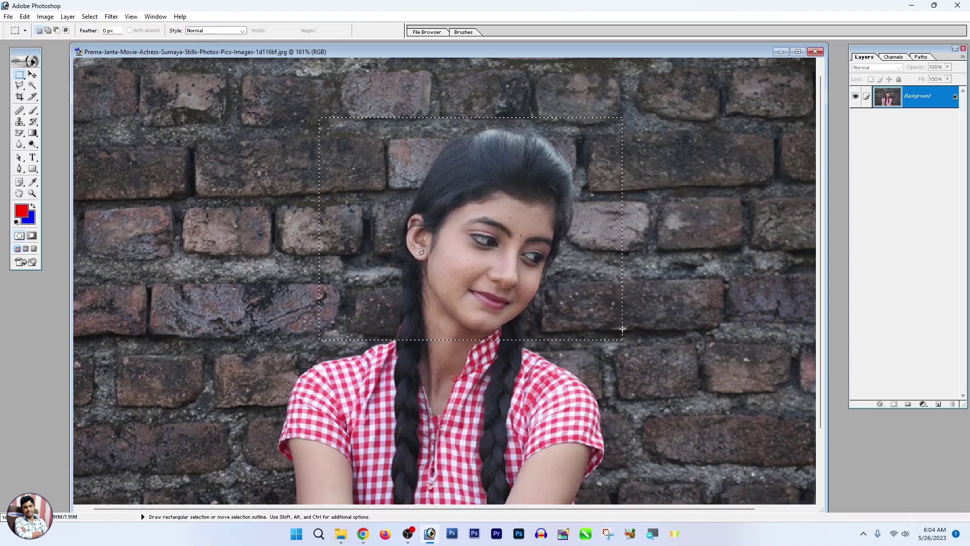
left_click(343, 116)
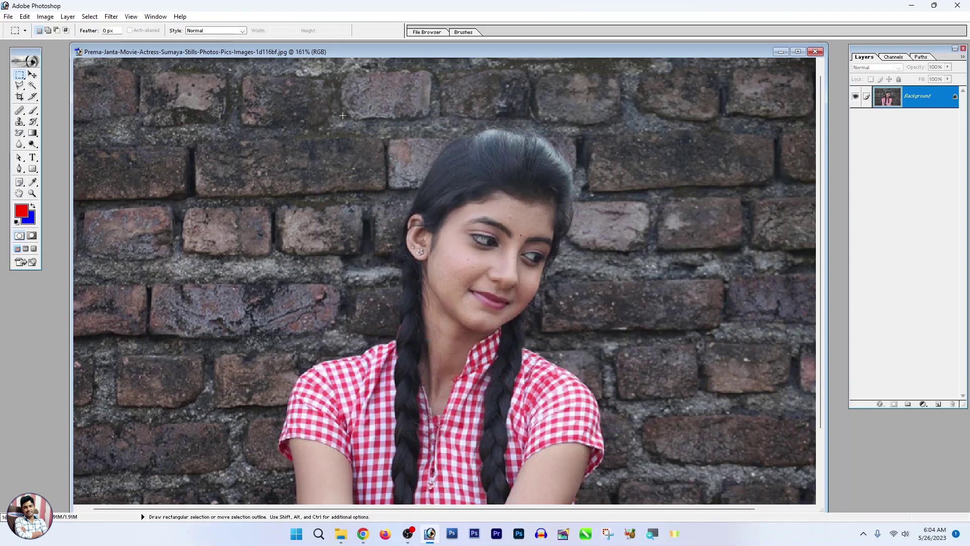
left_click_drag(574, 360, 585, 344)
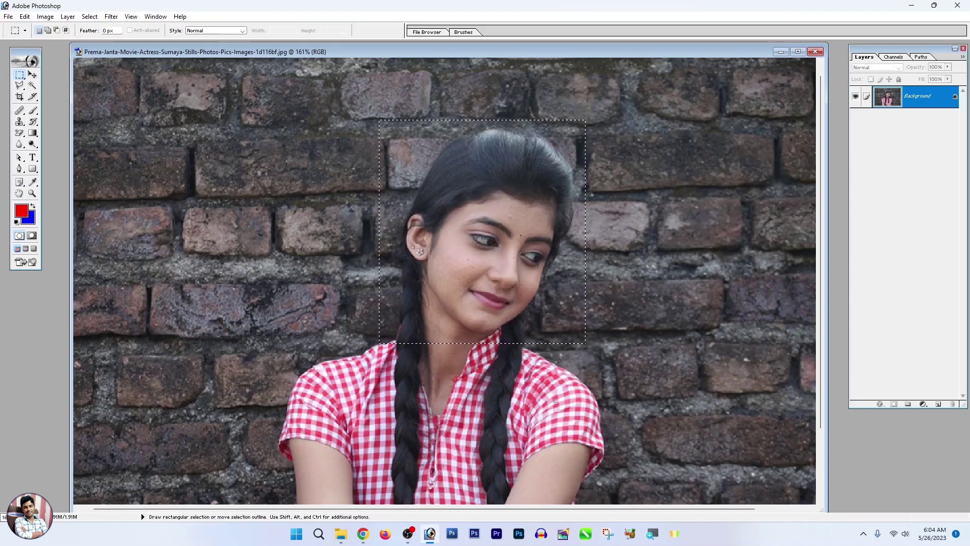
Copy the selected head to a new layer and move the copy leftward over the brick wall with the Move tool
right_click(465, 172)
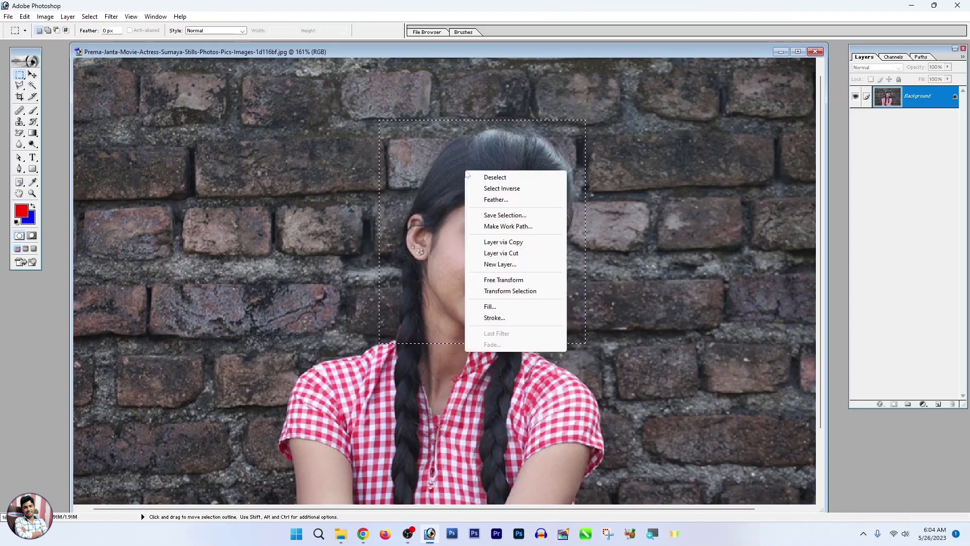
left_click(524, 243)
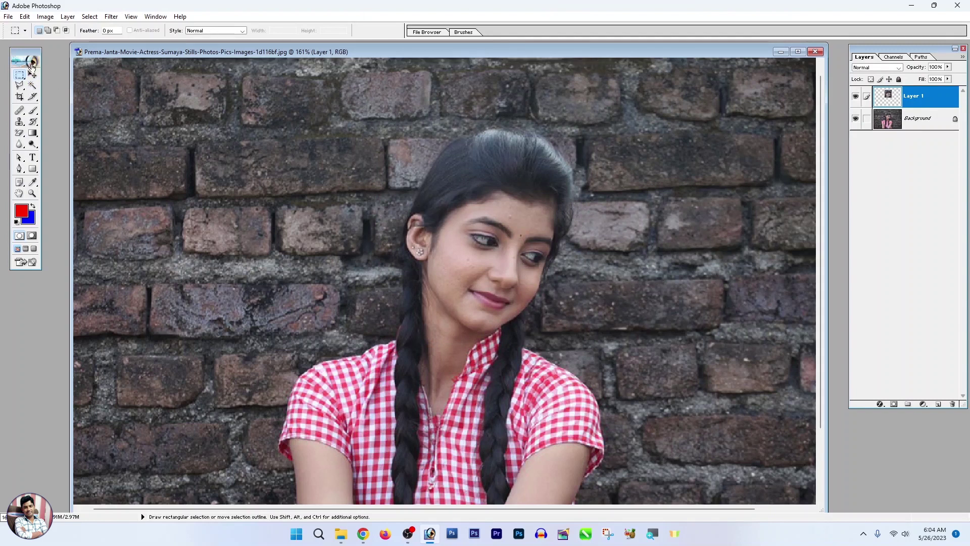
left_click(33, 75)
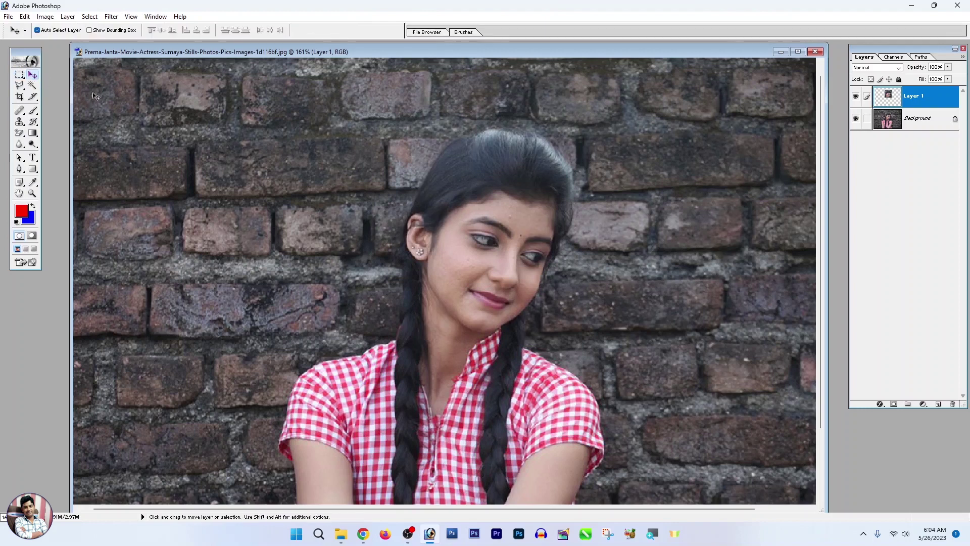
left_click_drag(516, 207, 281, 179)
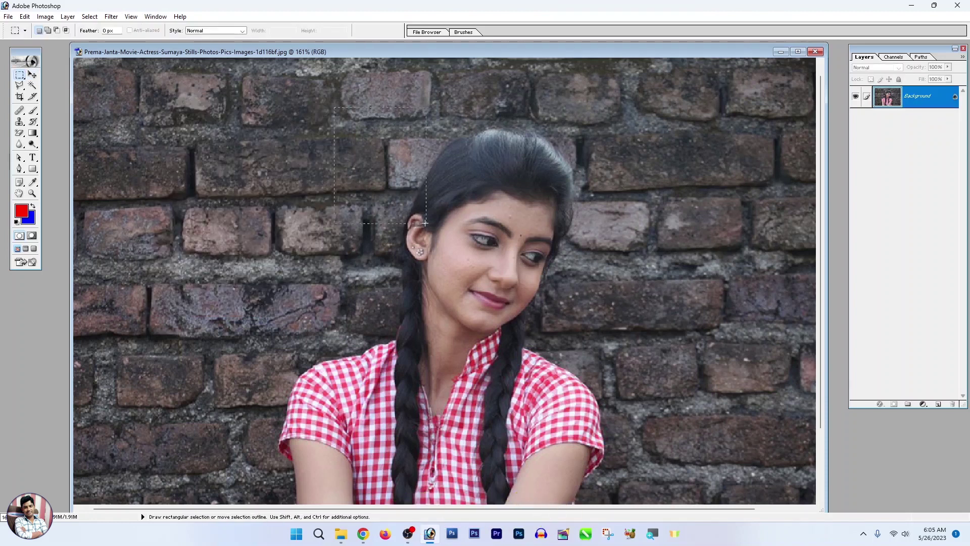
Draw a rectangular selection around the woman's head, replace it with a tighter one and invert that selection
left_click_drag(425, 222, 624, 348)
right_click(435, 188)
left_click(457, 193)
scroll(474, 226, "up", 1)
scroll(474, 225, "down", 2)
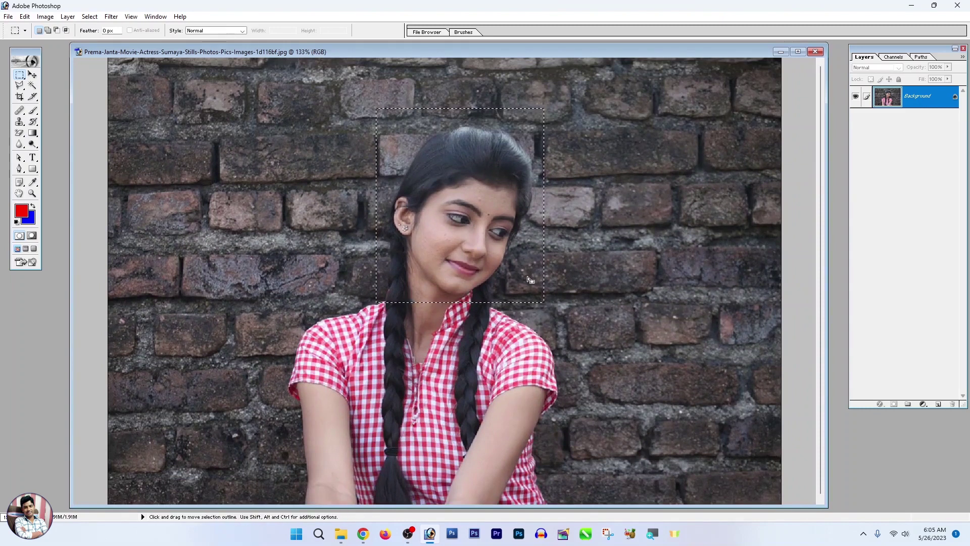
right_click(436, 182)
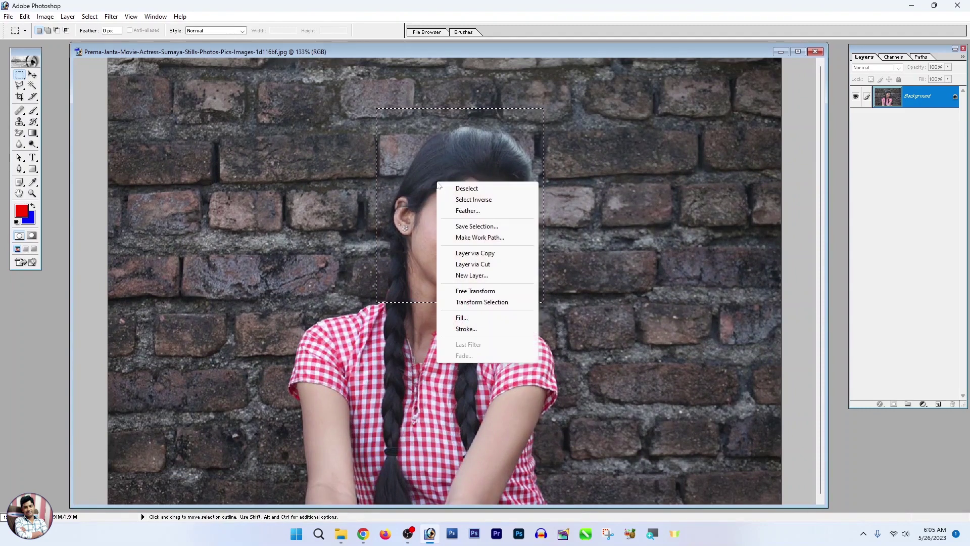
left_click(464, 201)
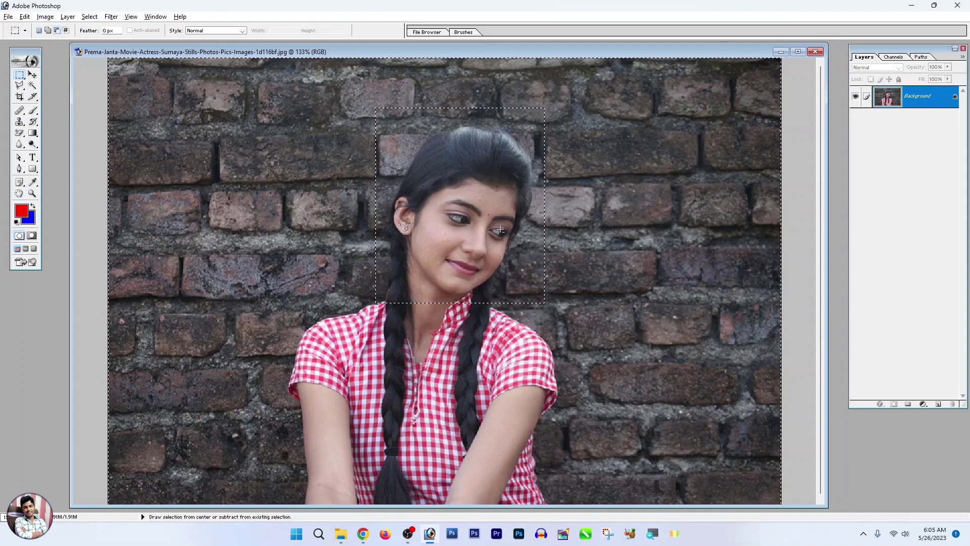
Examine the inverted selection across the whole photo, then deselect everything
key("ctrl+alt+0")
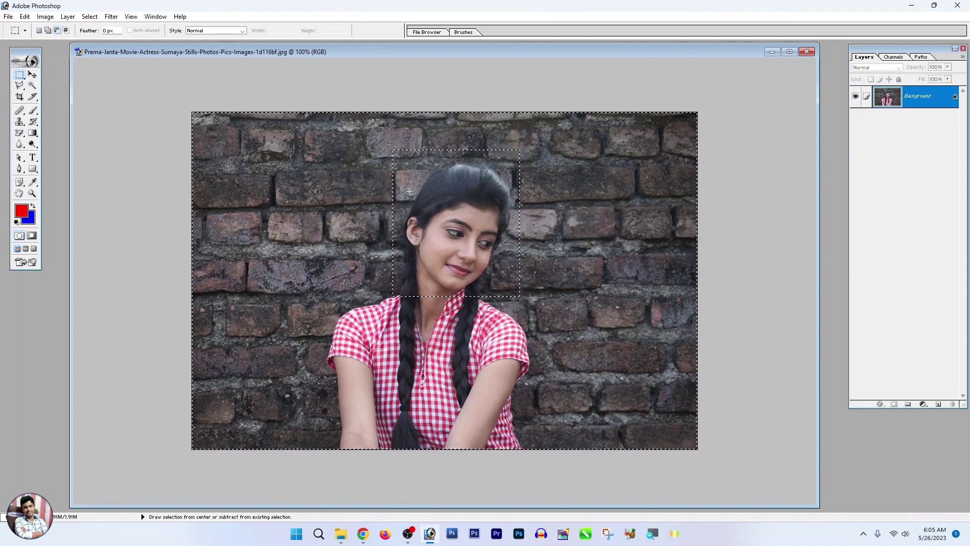
scroll(409, 190, "down", 1)
scroll(409, 191, "up", 2)
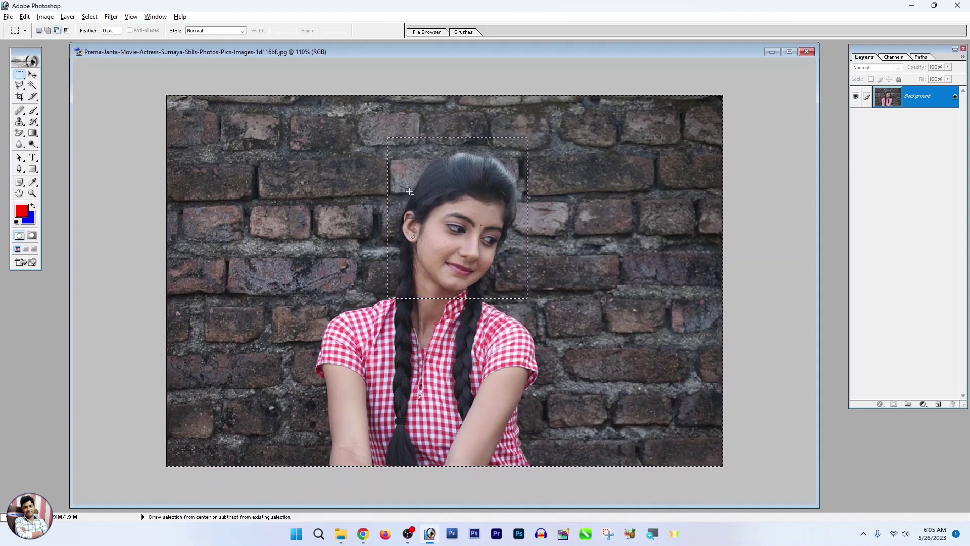
scroll(409, 191, "down", 2)
scroll(410, 191, "up", 3)
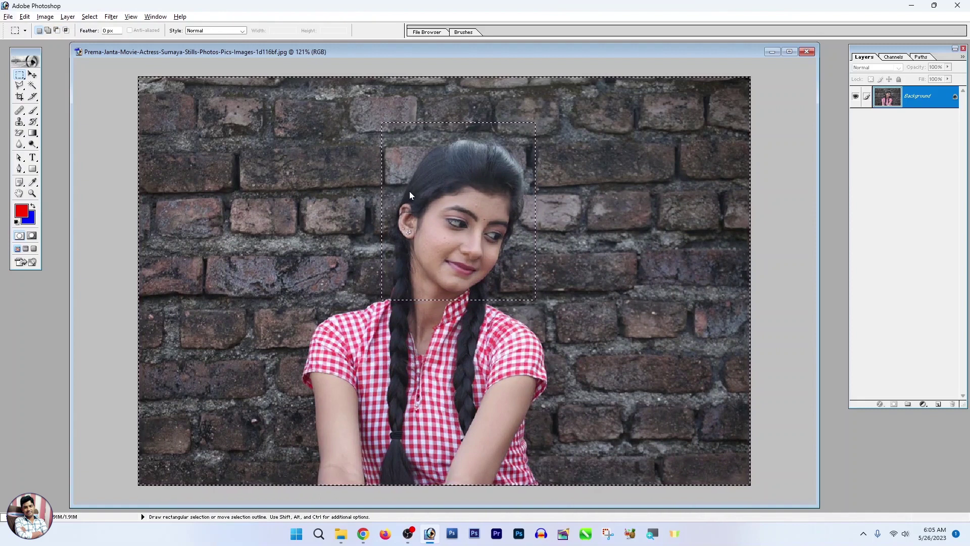
right_click(409, 191)
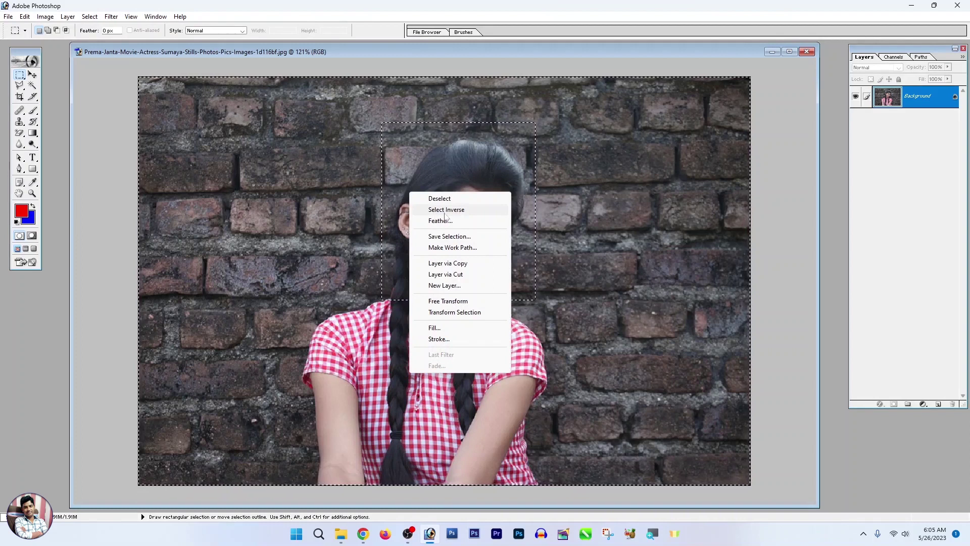
key("Escape")
key("ctrl+plus")
right_click(443, 206)
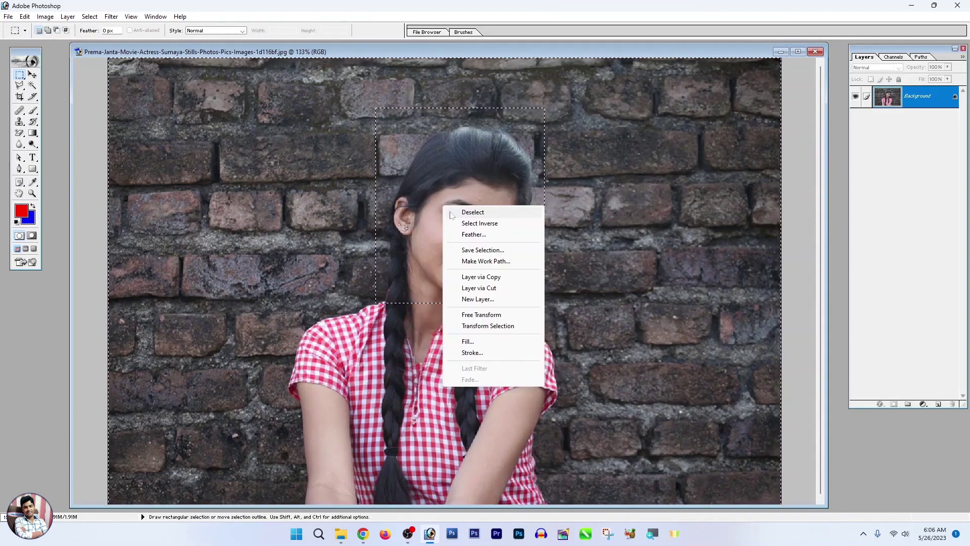
left_click(477, 214)
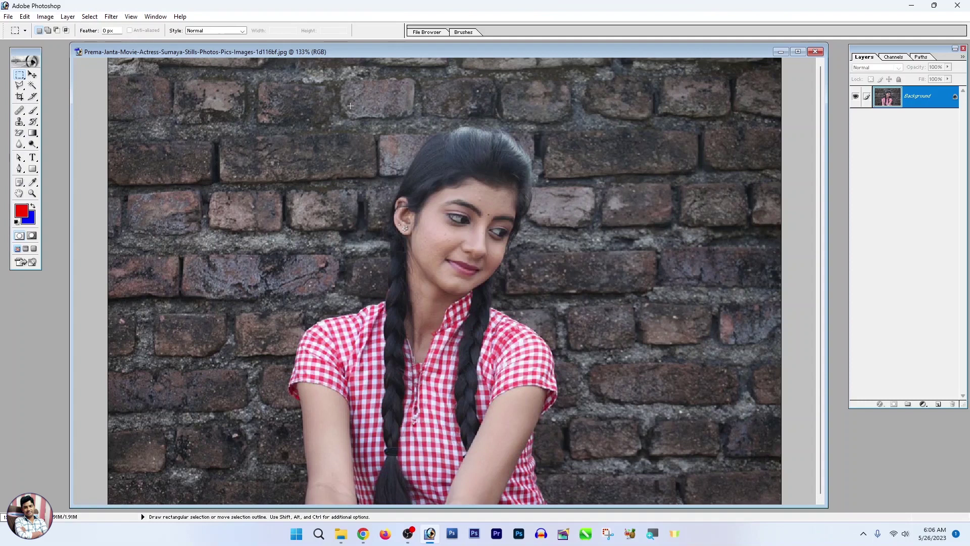
Draw a wide rectangular selection around the woman's head, then open the Feather Selection dialog and dismiss it
left_click_drag(519, 268, 573, 299)
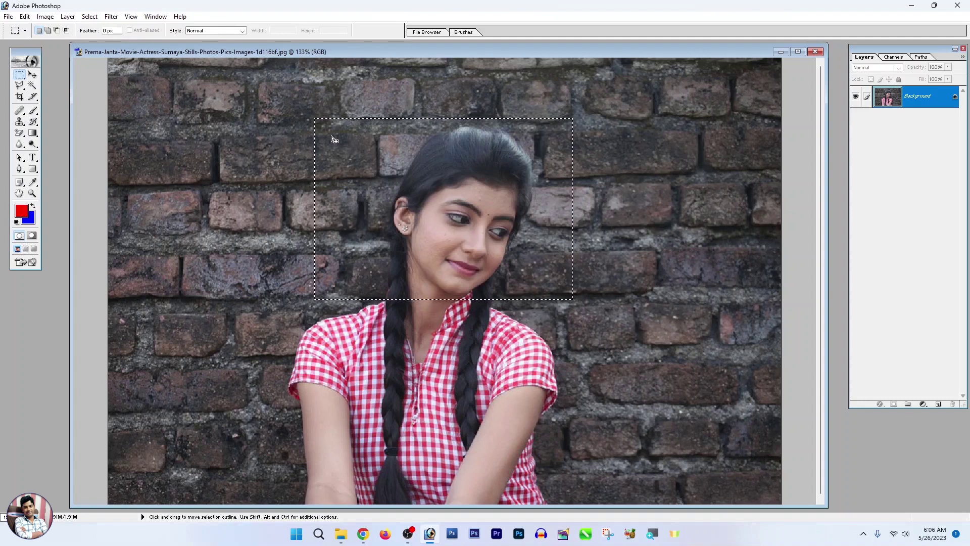
right_click(355, 150)
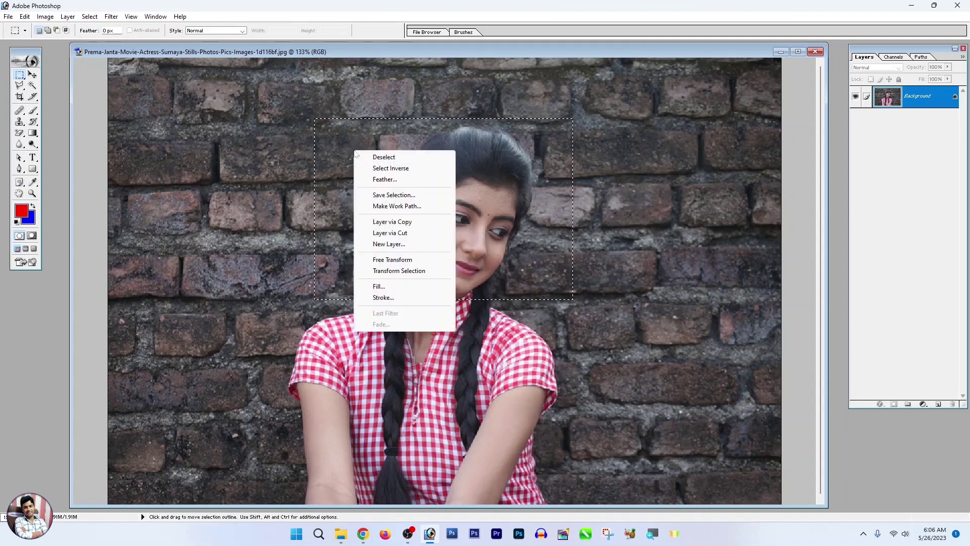
left_click(384, 179)
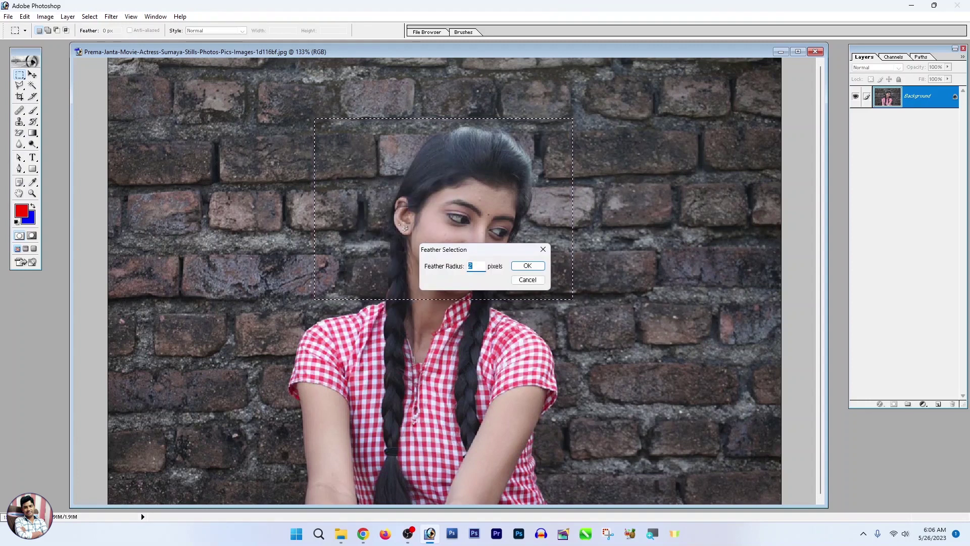
left_click(514, 280)
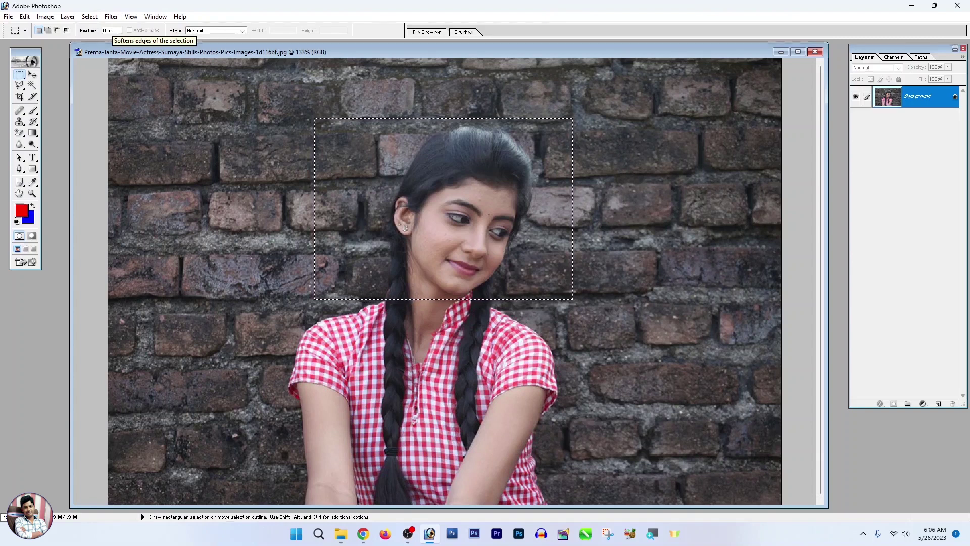
Feather the rectangular head selection with a radius of 20 pixels, then undo the feathering
right_click(418, 157)
left_click(459, 186)
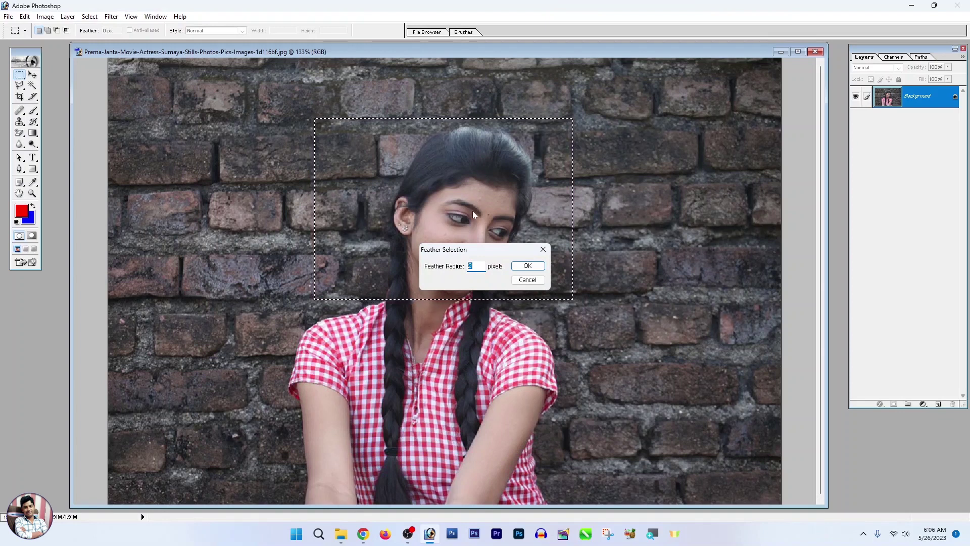
type("10")
key("BackSpace")
key("BackSpace")
type("20")
key("Return")
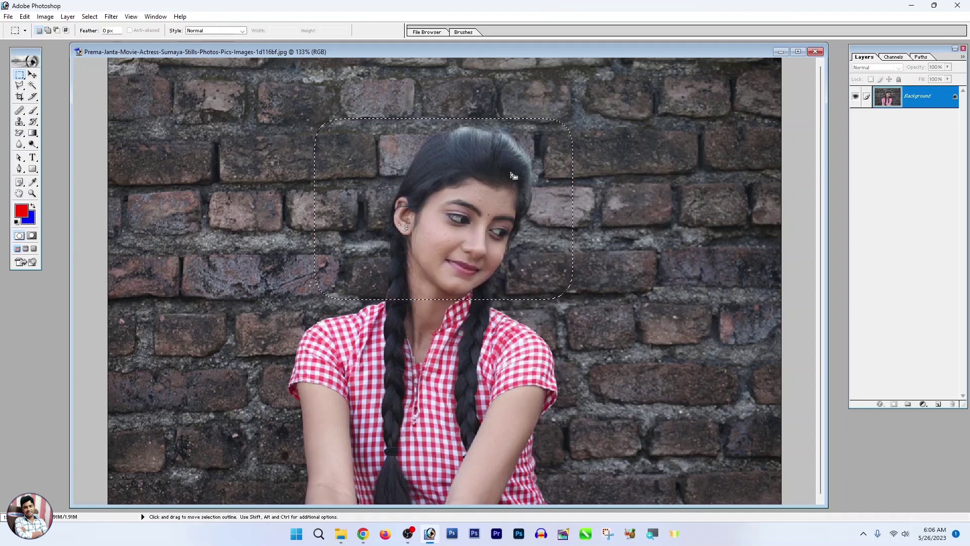
key("ctrl+z")
Set the Rectangular Marquee tool's feather to 20 px and replace the sharp-cornered head selection with a new feathered one
key("Return")
type("20")
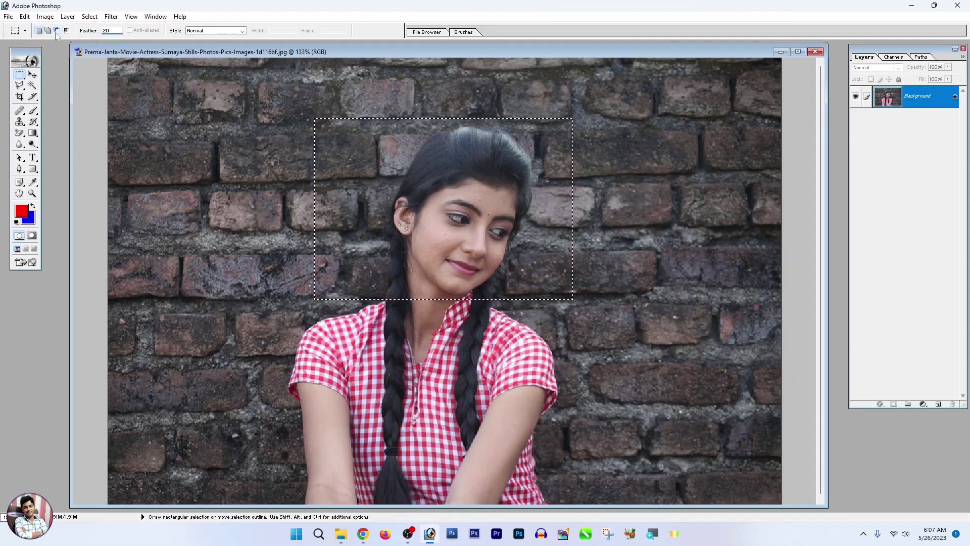
key("Return")
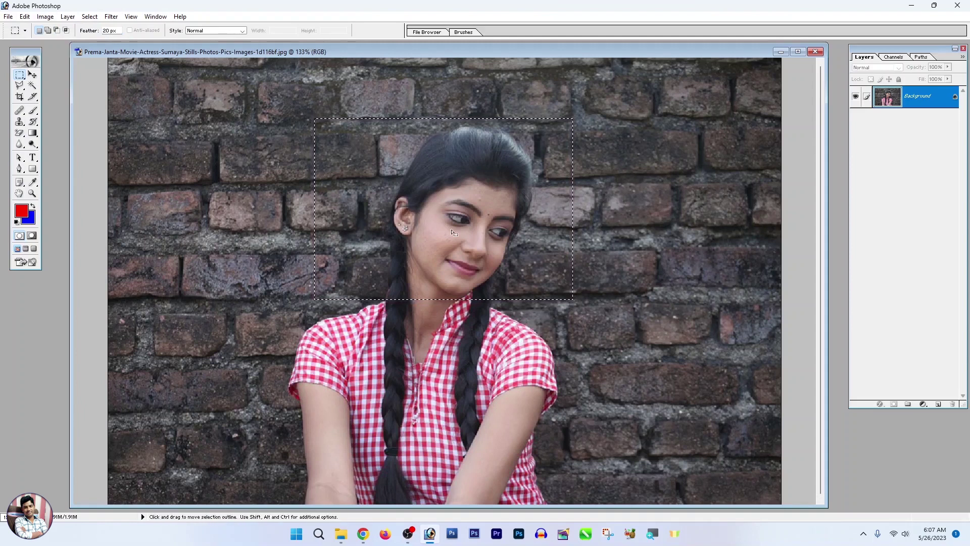
right_click(346, 164)
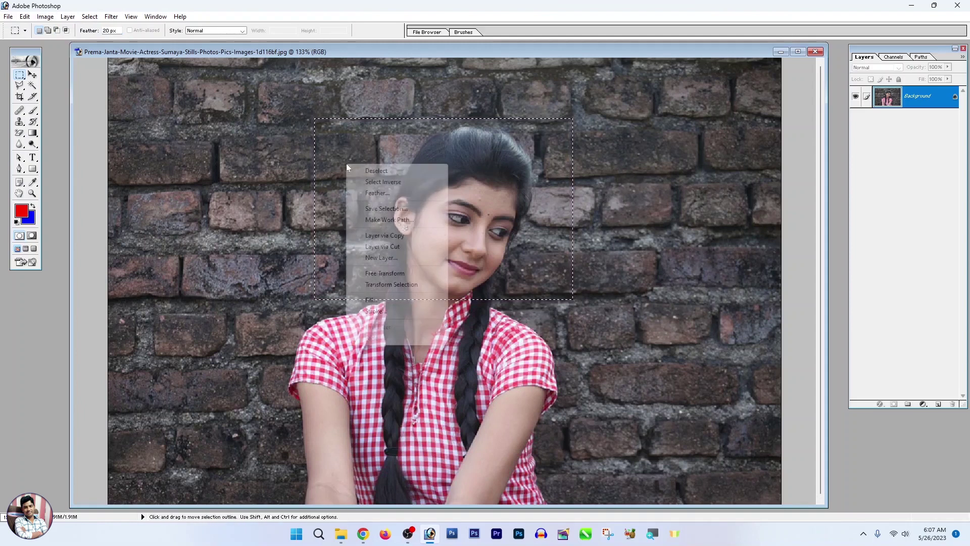
left_click(358, 170)
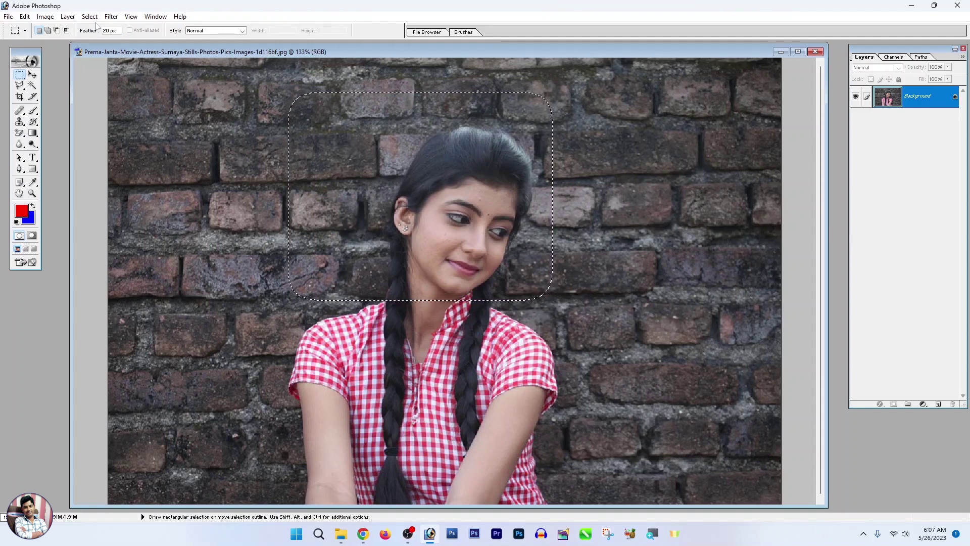
Save the feathered selection as a new channel named "xzc" in the current document
right_click(337, 147)
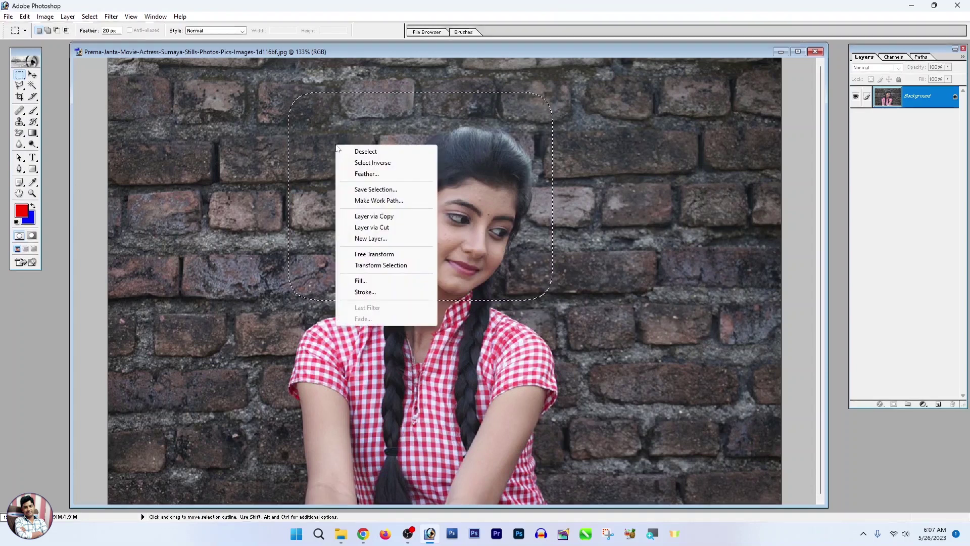
left_click(382, 190)
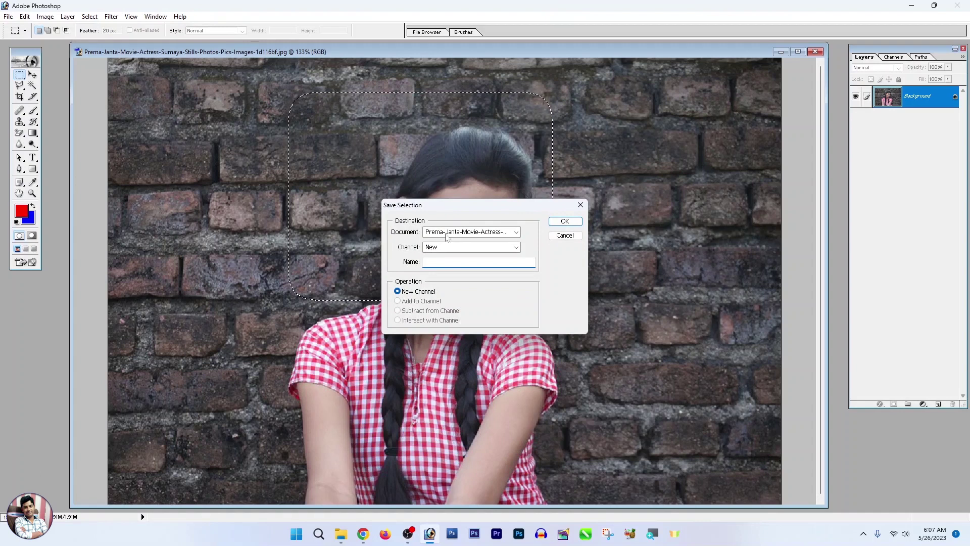
left_click(453, 251)
left_click(454, 251)
left_click(450, 261)
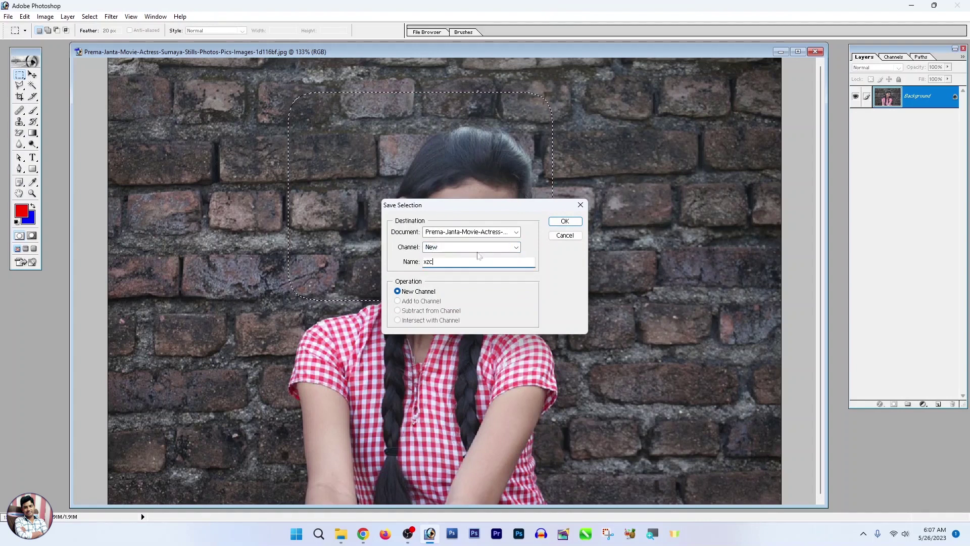
left_click(564, 221)
Clear the saved selection's outline and draw a smaller feathered rectangular selection closely around the woman's head
right_click(319, 123)
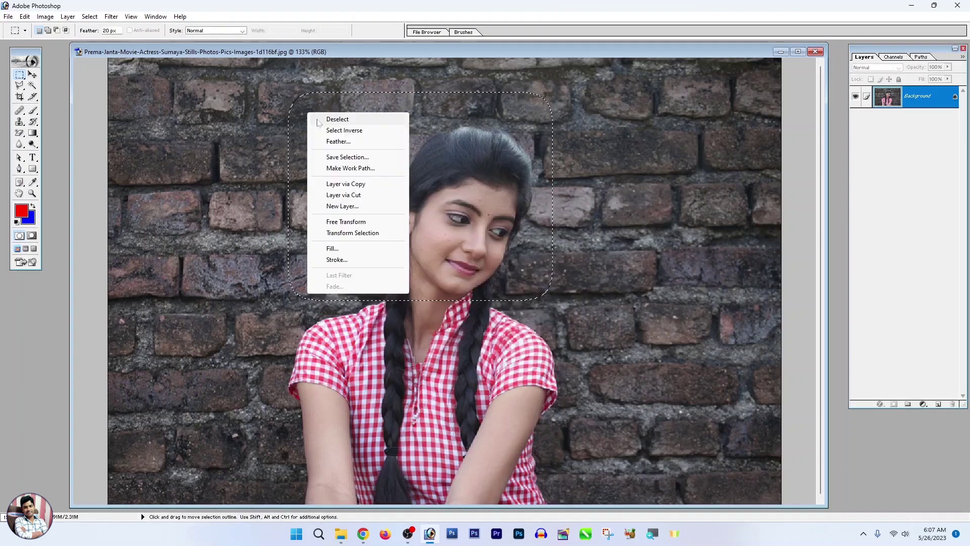
left_click(318, 122)
right_click(287, 114)
left_click_drag(341, 107, 559, 297)
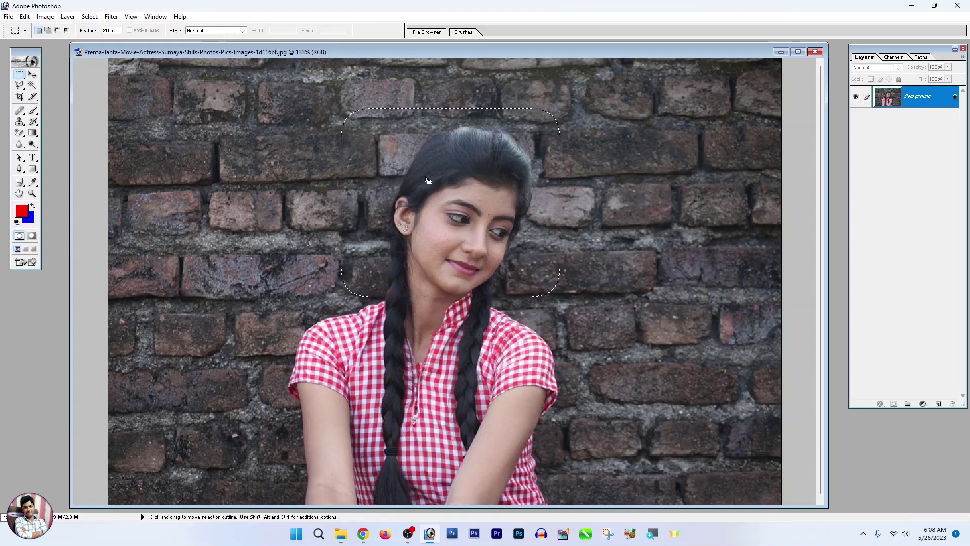
Copy the feathered head selection to a new layer and move the copy left of the original head
right_click(414, 157)
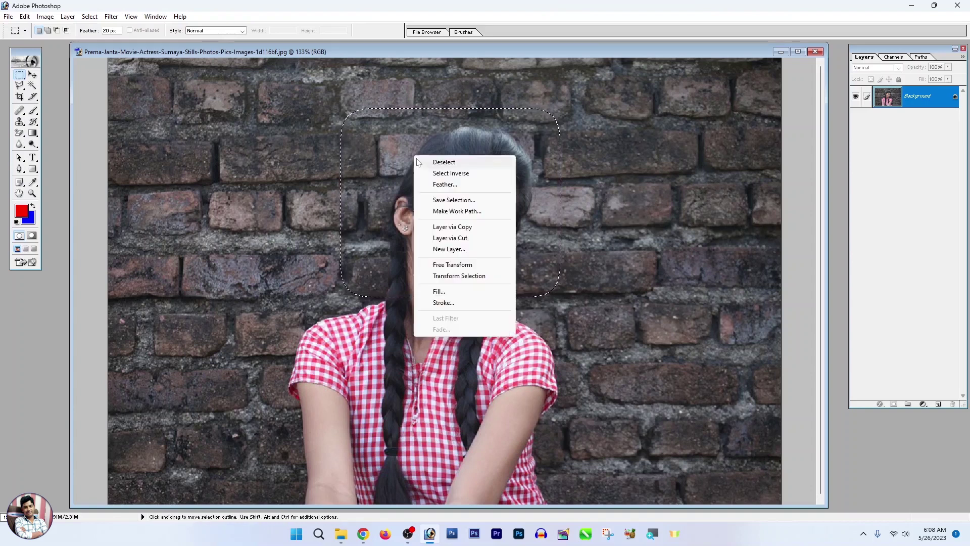
left_click(477, 228)
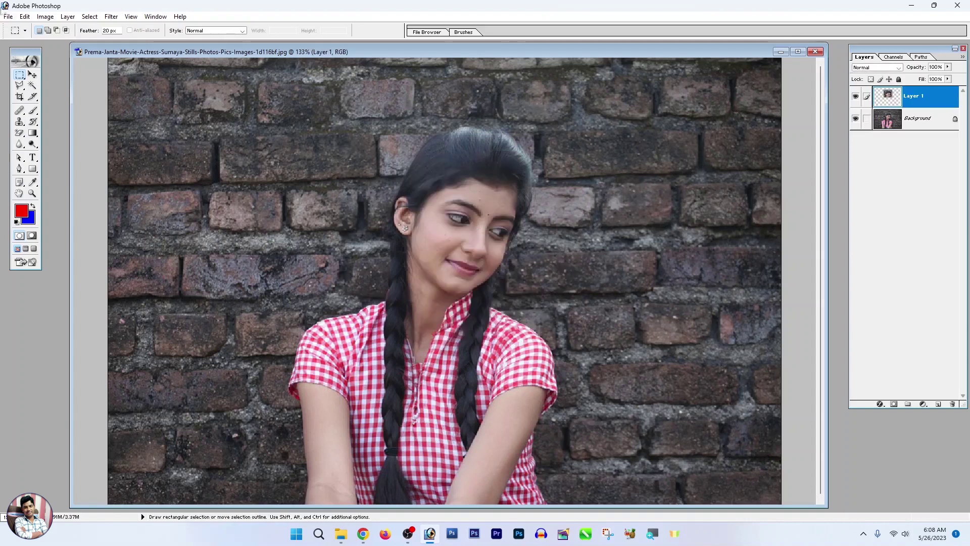
left_click(32, 75)
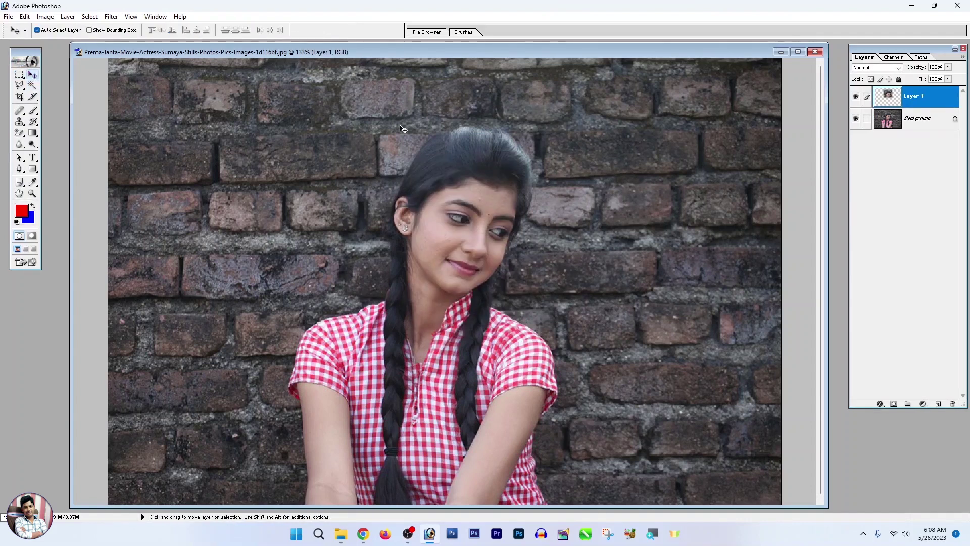
left_click_drag(453, 238, 253, 200)
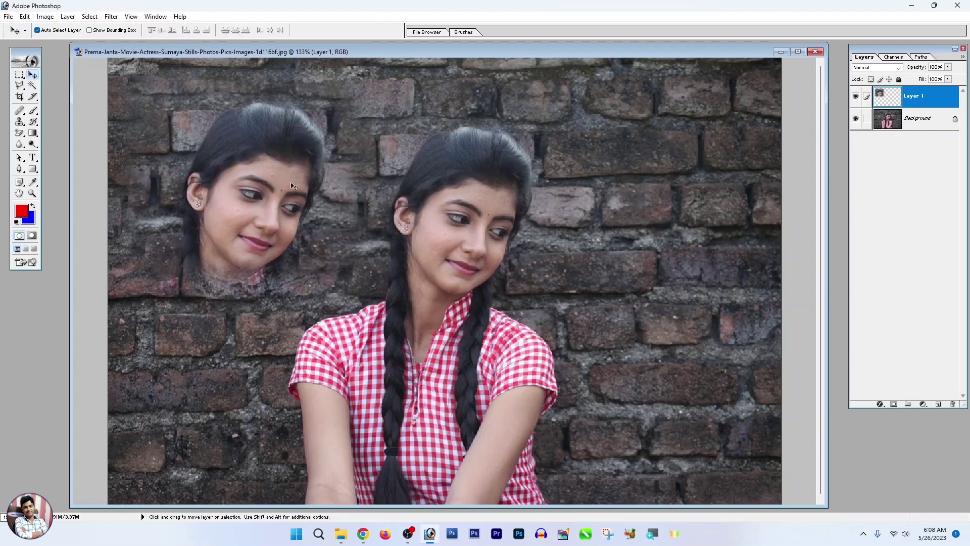
left_click_drag(229, 164, 245, 195)
Hide the Background layer to examine the copied head's soft edges, show it again and place the copy left of the original head
left_click(856, 119)
left_click(856, 119)
left_click(856, 119)
left_click_drag(283, 238, 344, 266)
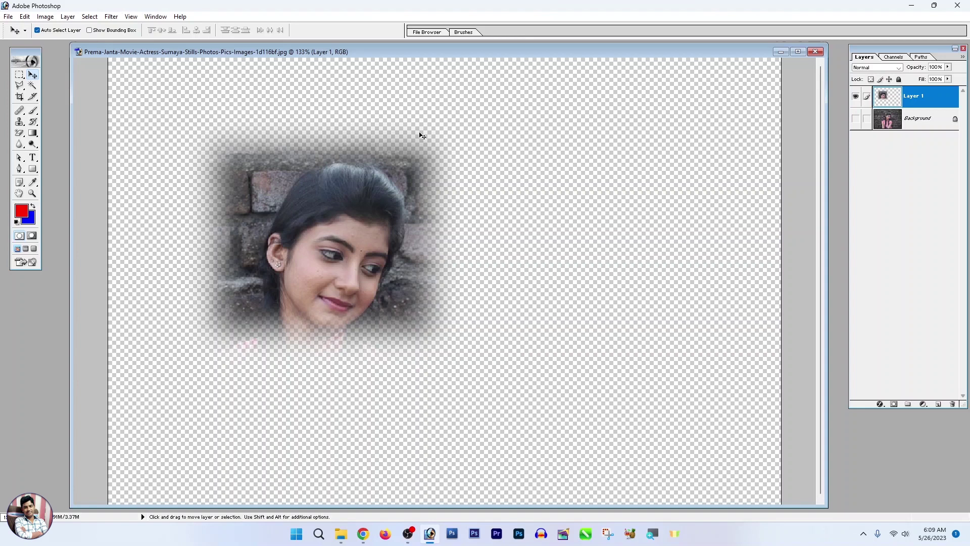
left_click(855, 119)
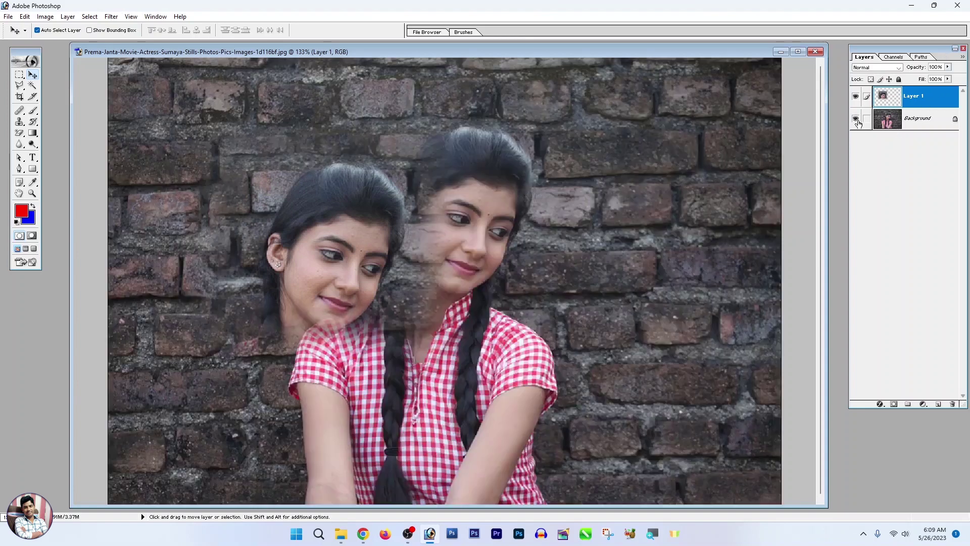
left_click_drag(343, 226, 277, 198)
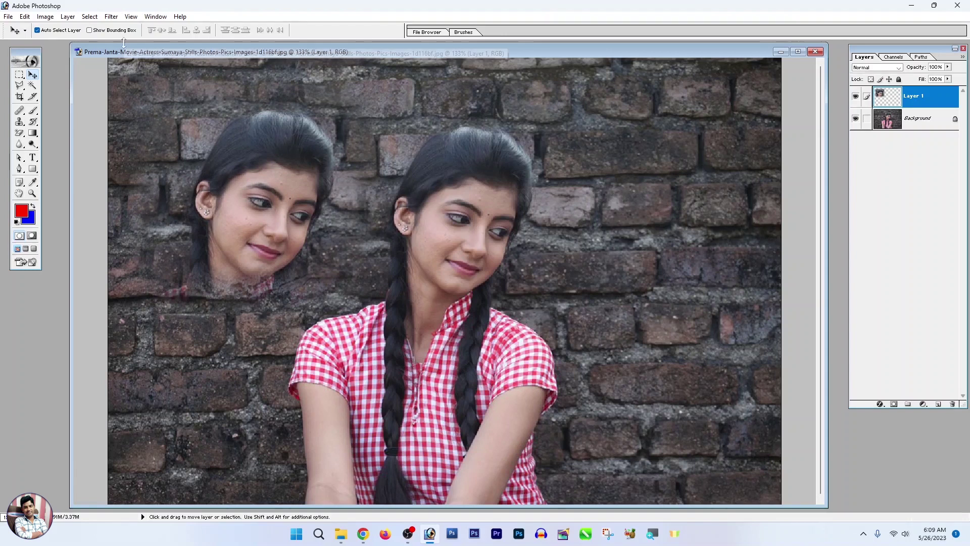
Clear the trial feathered selection and set the Rectangular Marquee tool's feather to 0 px
left_click(20, 74)
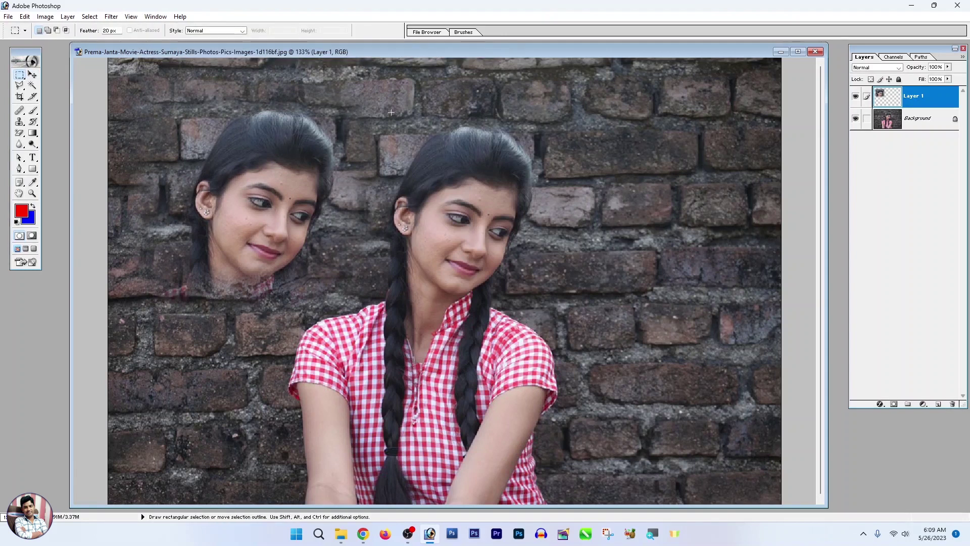
left_click_drag(418, 201, 549, 303)
right_click(440, 131)
left_click(454, 137)
left_click(109, 31)
type("0")
key("alt+bracketleft")
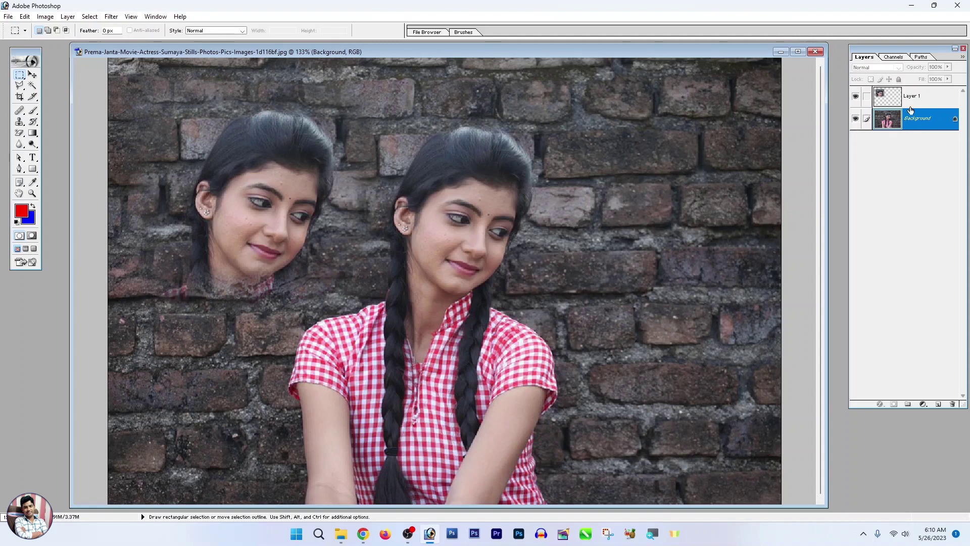
Draw a sharp-cornered rectangular selection around the woman's original head on the Background layer
left_click(878, 97)
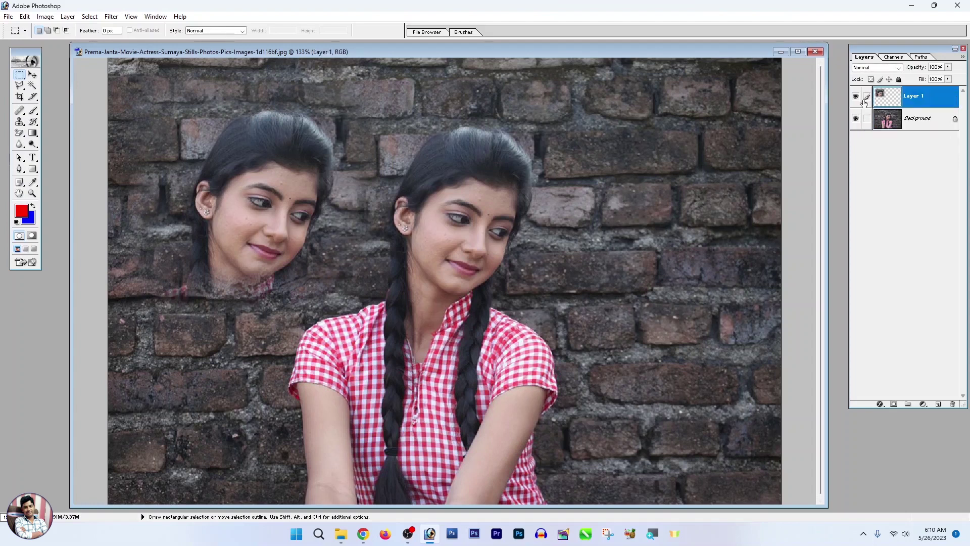
left_click(901, 126)
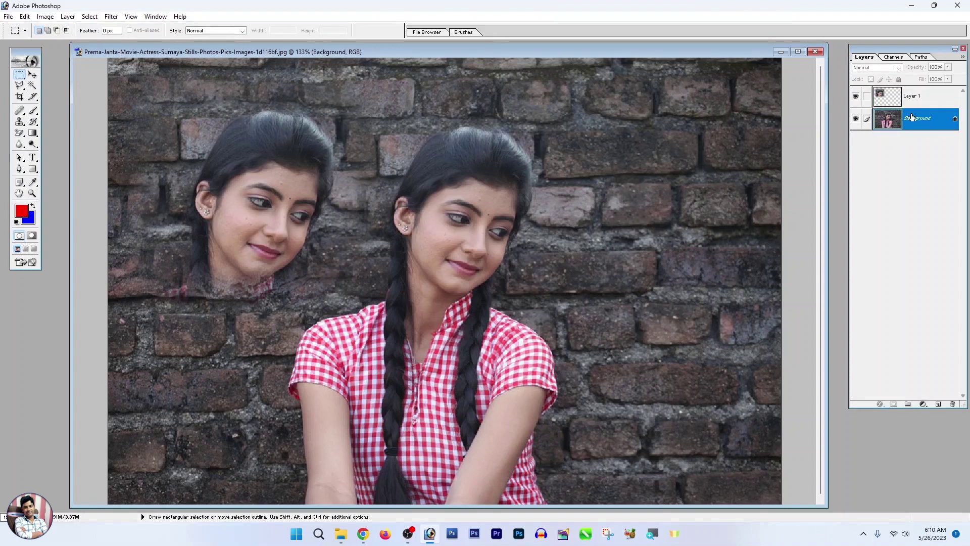
left_click_drag(552, 267, 559, 309)
right_click(397, 142)
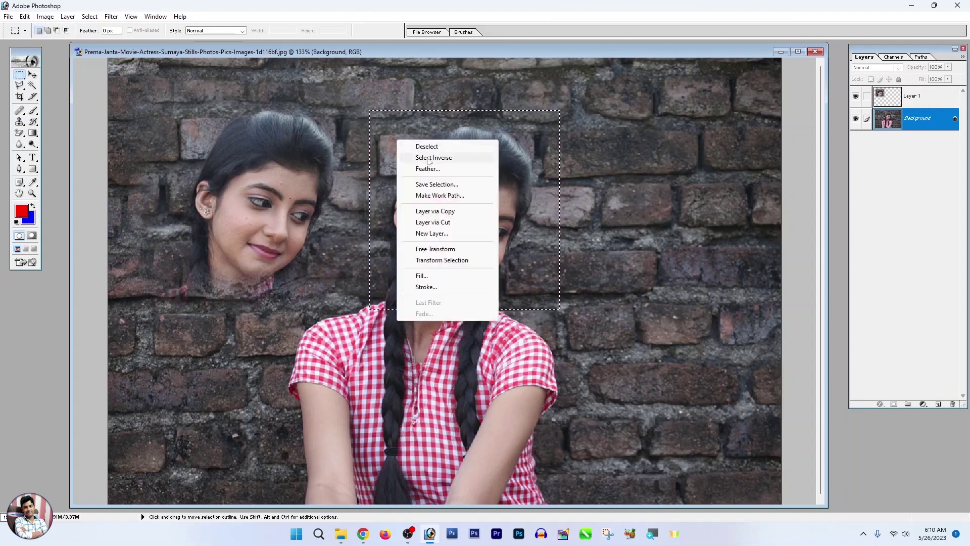
key("Escape")
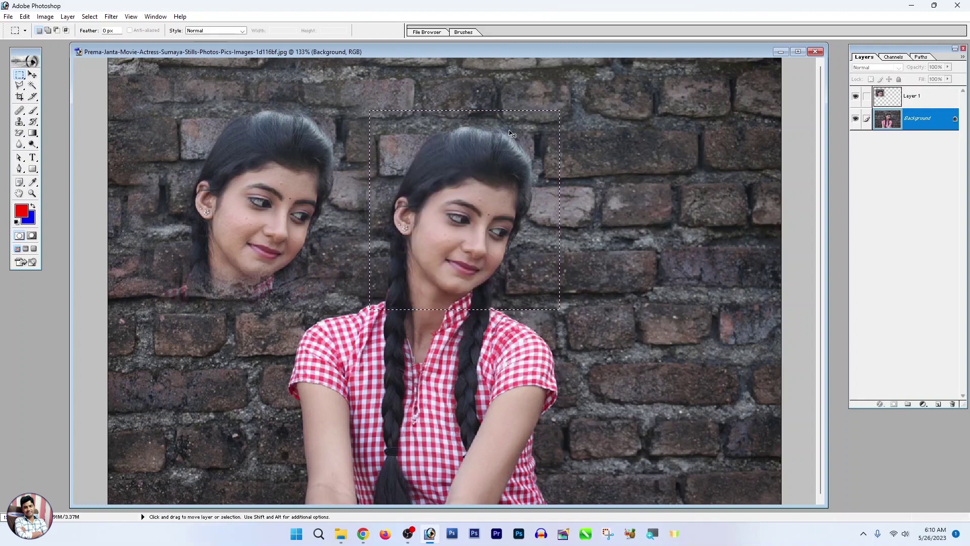
Copy the unfeathered head selection to a new layer, move it right of the original head and fine-tune both copies' positions
key("ctrl+j")
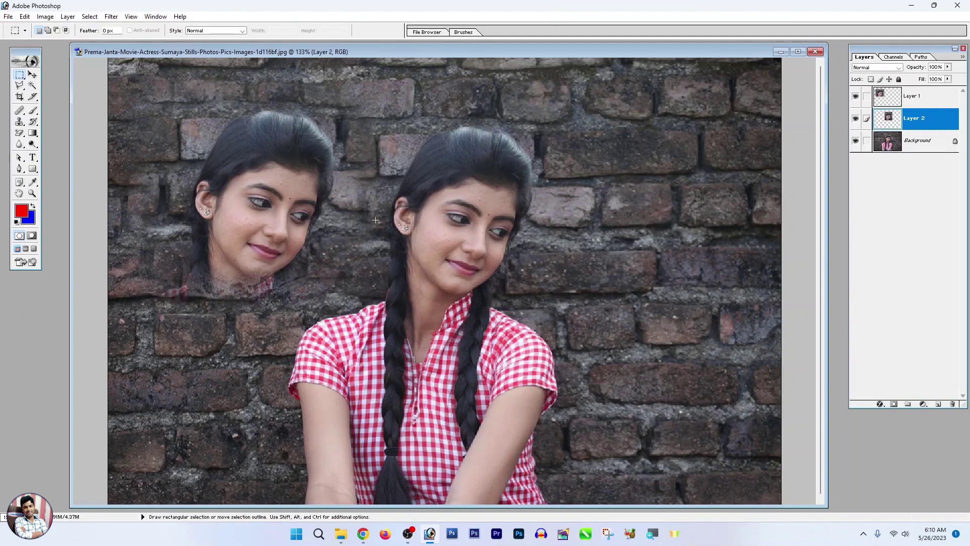
left_click(32, 74)
left_click_drag(448, 203, 622, 177)
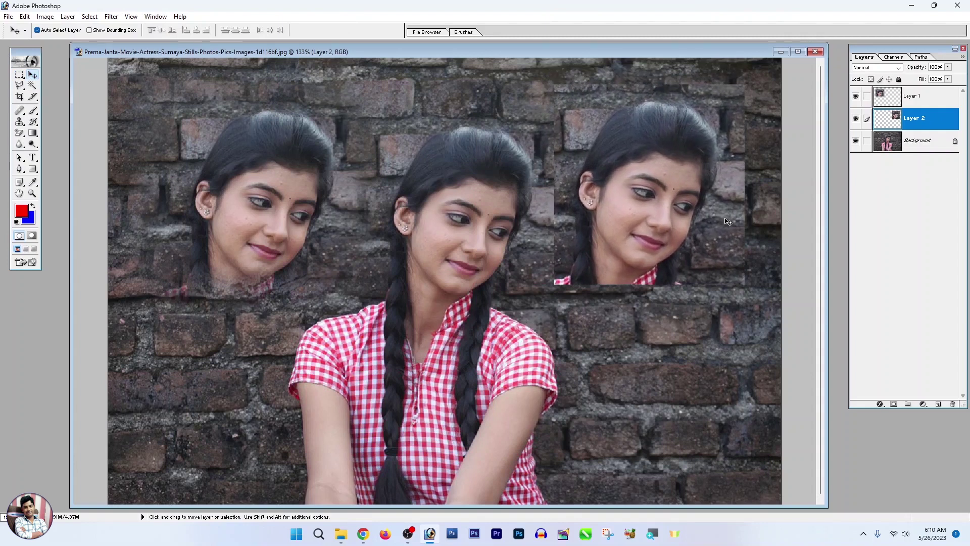
left_click_drag(722, 206, 729, 243)
left_click_drag(234, 185, 227, 193)
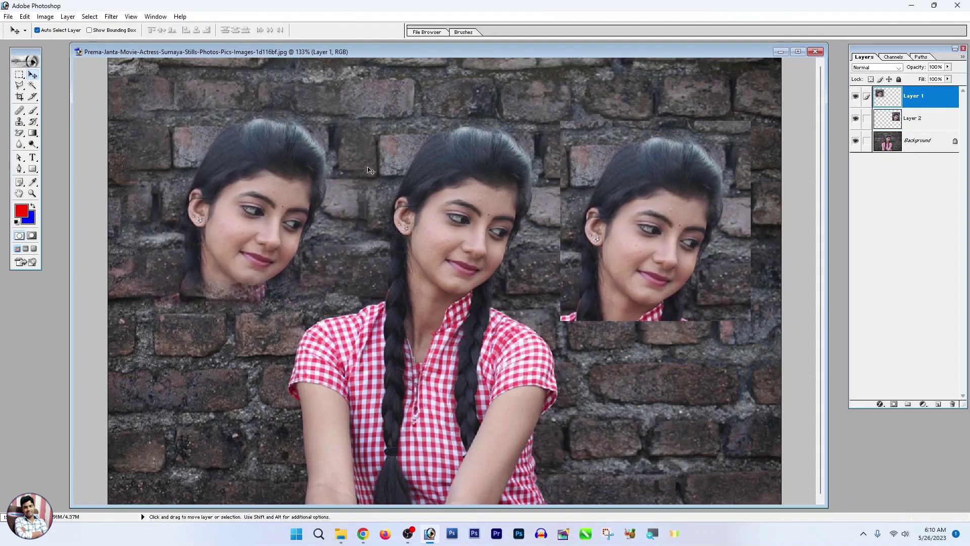
left_click_drag(698, 191, 708, 185)
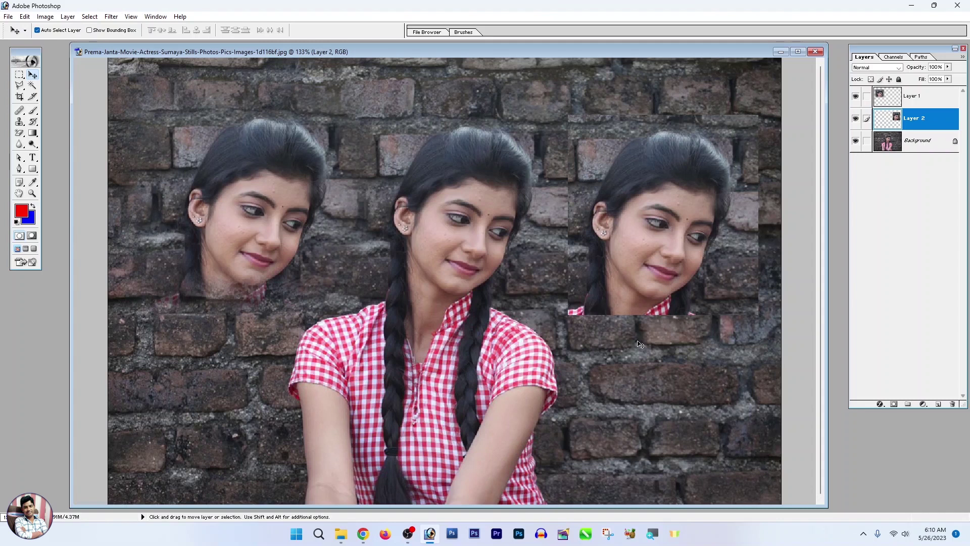
Return to the Rectangular Marquee tool, look through its style options and make the Background layer active
key("m")
left_click(215, 30)
left_click(215, 30)
left_click(214, 30)
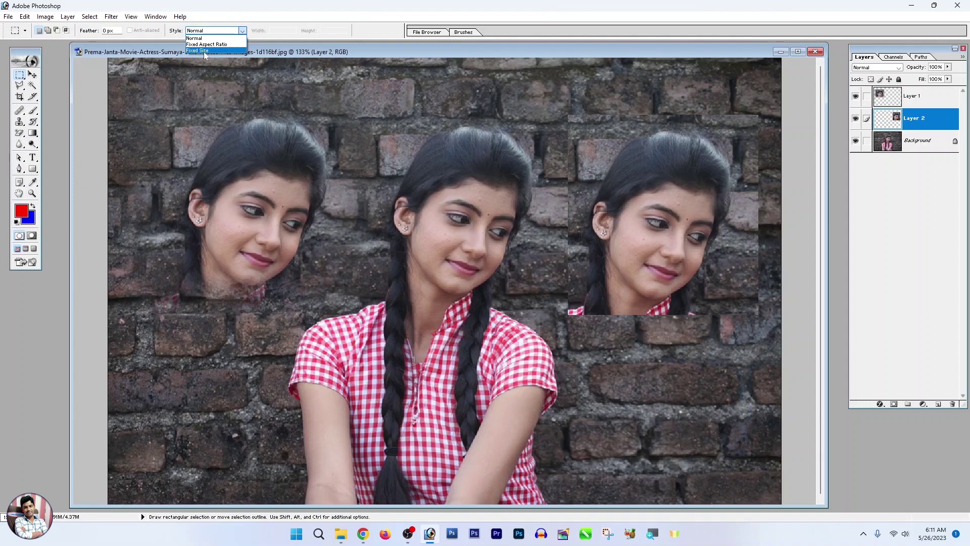
key("Escape")
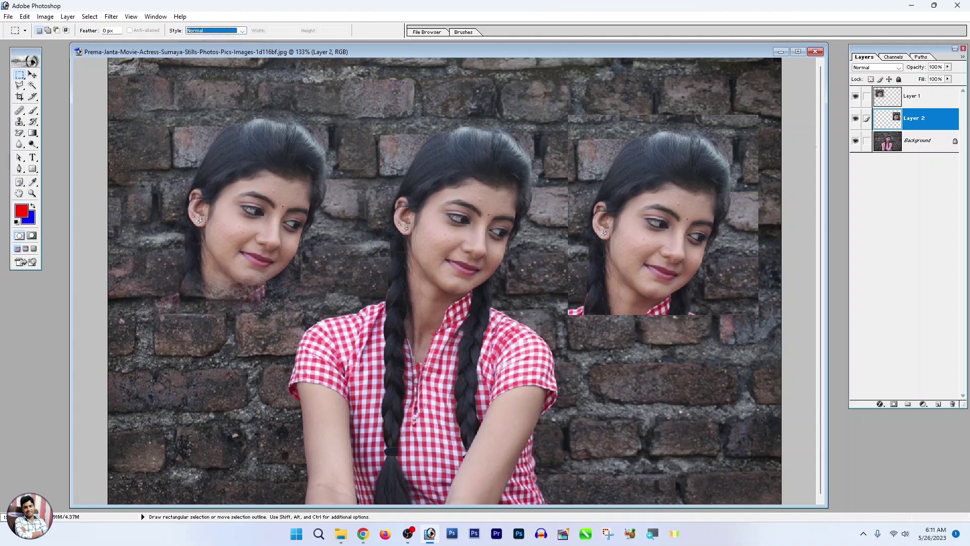
left_click(888, 145)
Try Normal-style rectangular selections around the woman's head and around her head and torso, clearing each one
left_click_drag(430, 200, 530, 287)
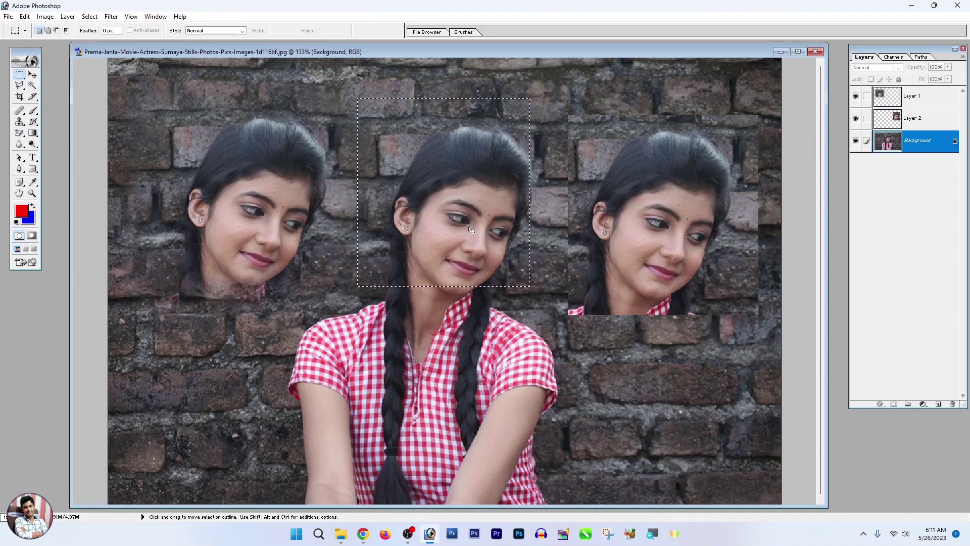
right_click(380, 123)
left_click(444, 129)
left_click_drag(332, 98, 583, 465)
right_click(489, 191)
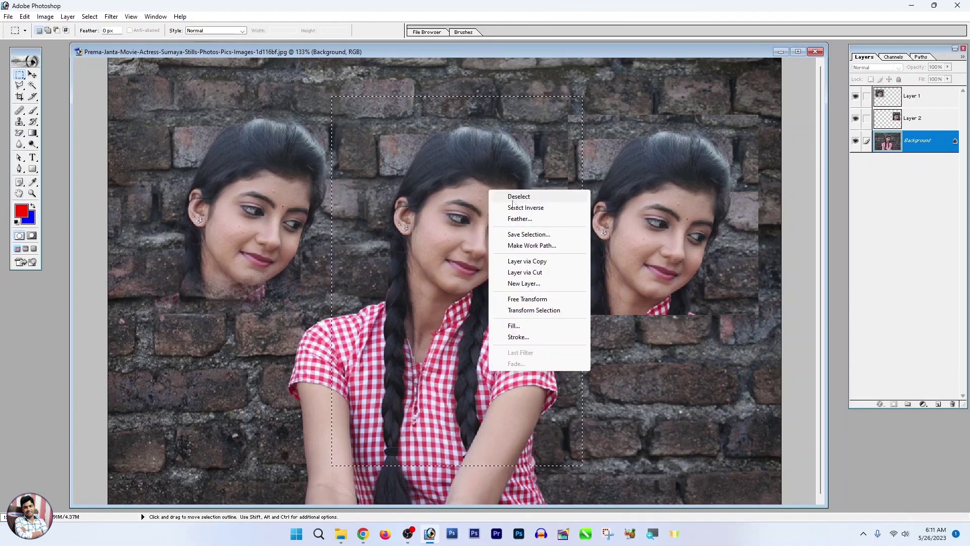
left_click(513, 200)
Set the marquee style to Fixed Aspect Ratio with width 2 and height 6, and draw a selection over the woman's head
left_click(202, 31)
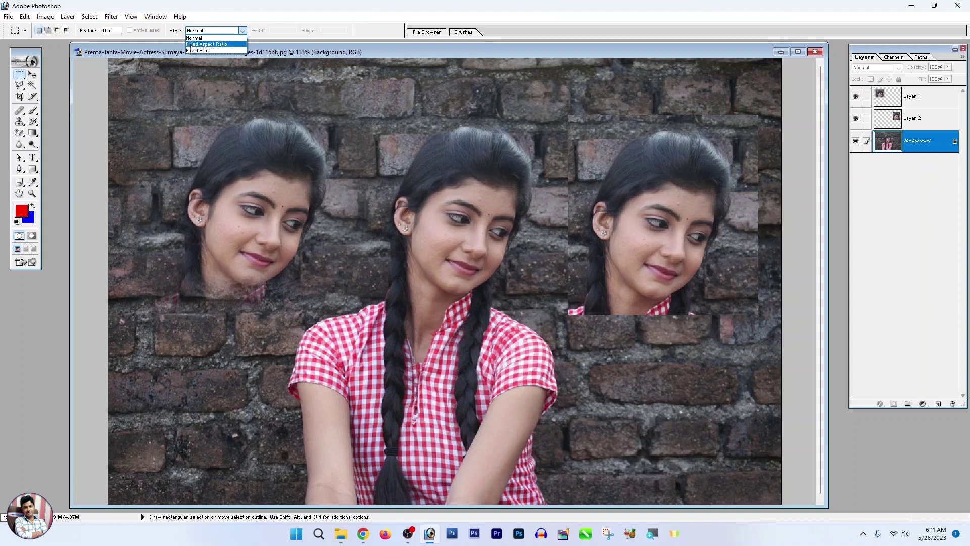
left_click(221, 44)
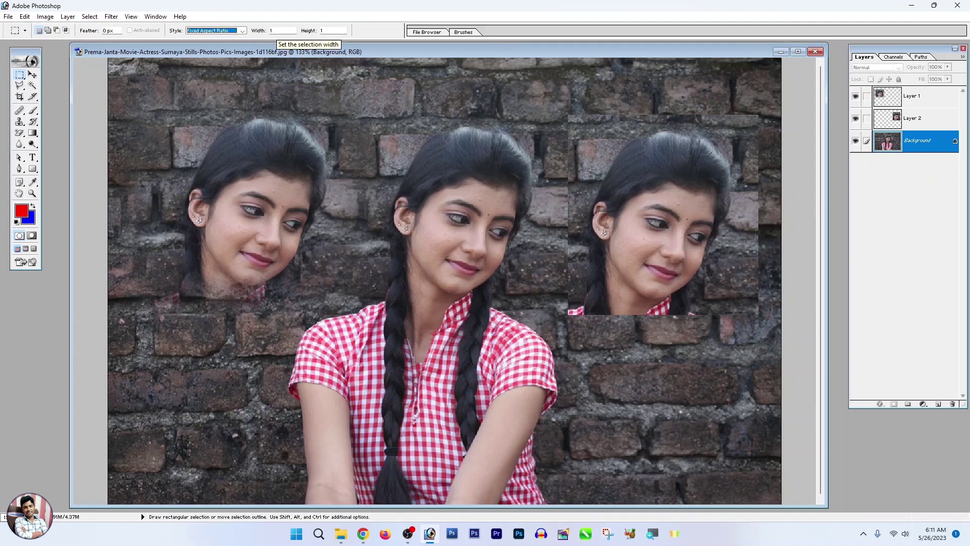
left_click(281, 31)
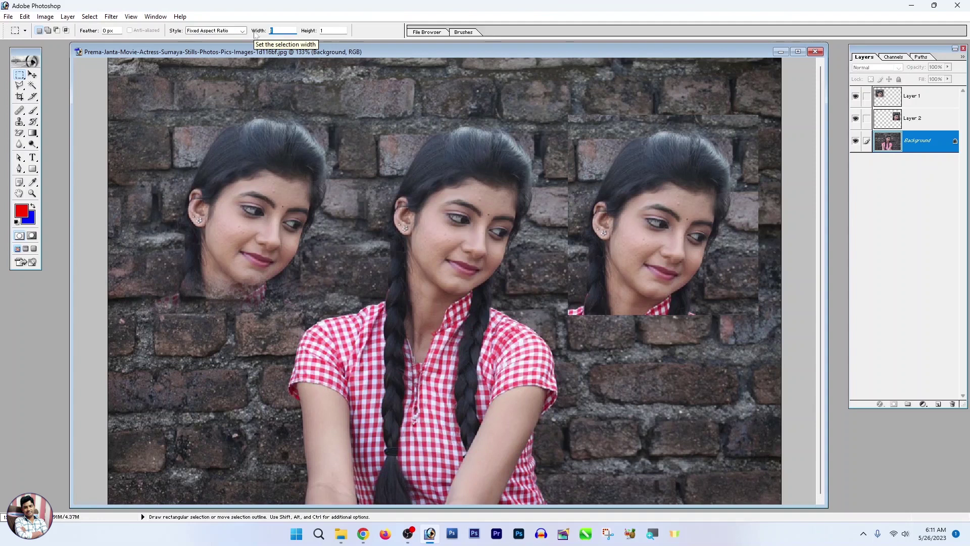
type("2")
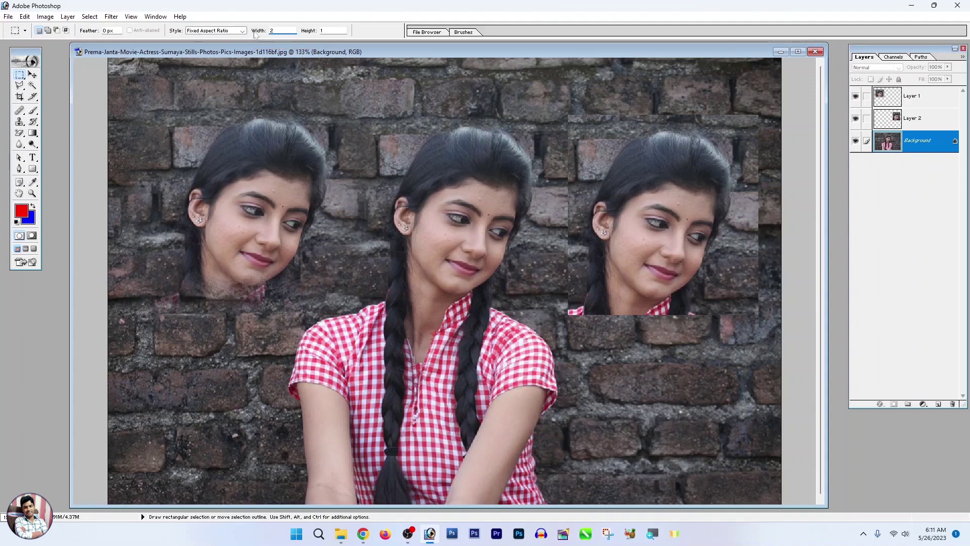
key("Tab")
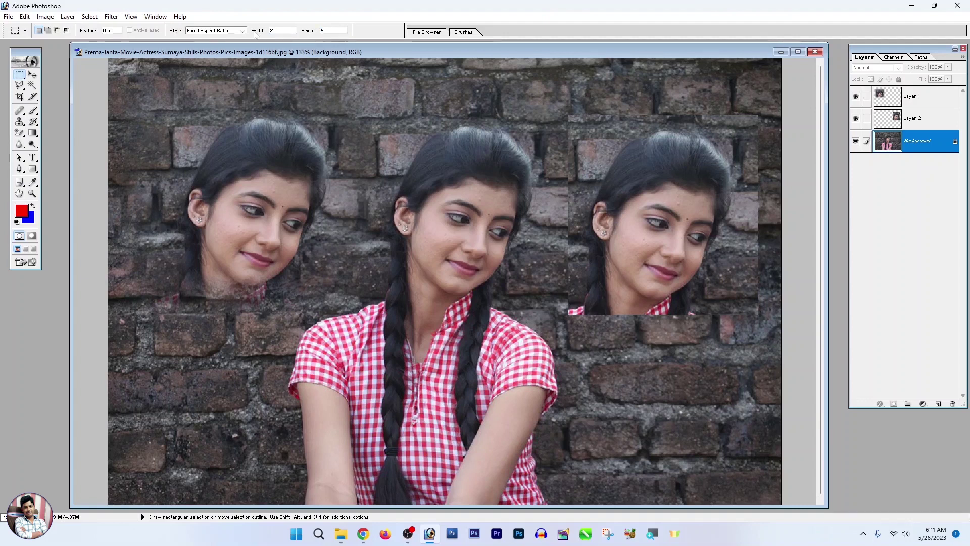
left_click_drag(368, 120, 443, 345)
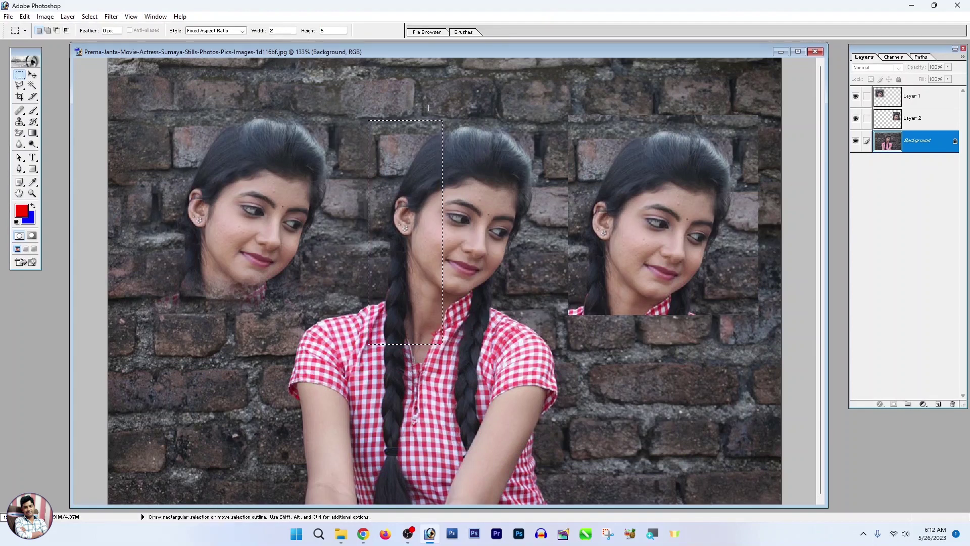
Redraw the 2:6 fixed-ratio selection several times around the original head and clear it
left_click(410, 128)
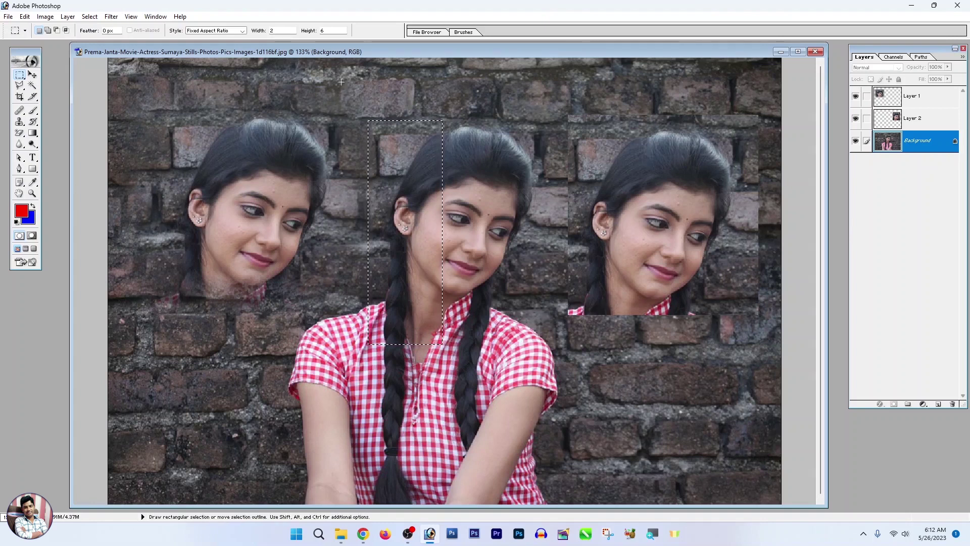
left_click_drag(339, 83, 576, 271)
right_click(366, 98)
left_click(384, 103)
left_click_drag(362, 139, 546, 271)
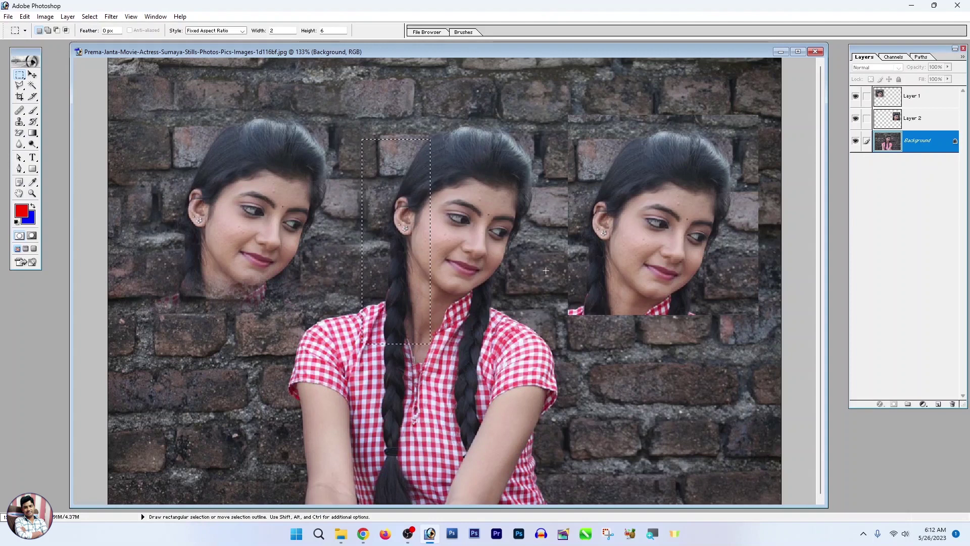
left_click_drag(399, 118, 593, 238)
left_click_drag(651, 272, 507, 286)
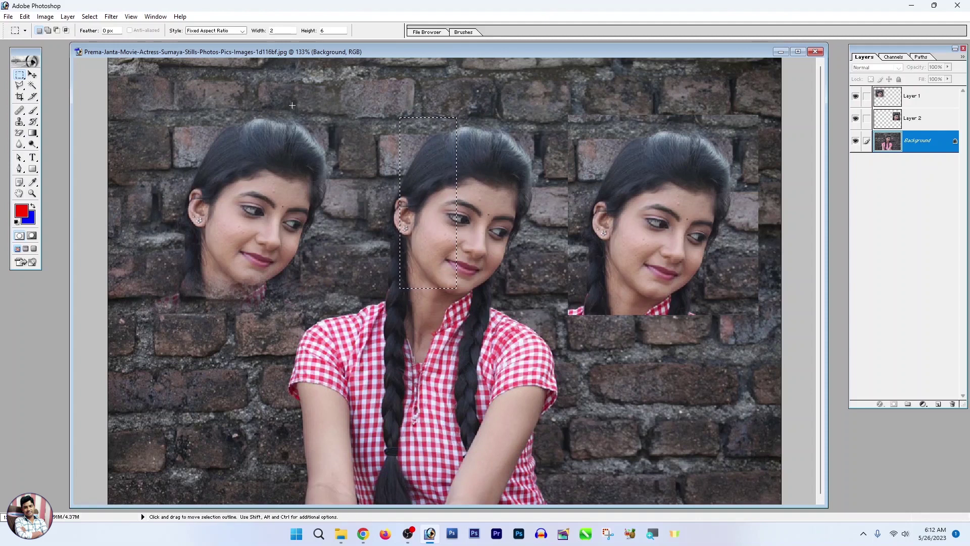
right_click(345, 109)
left_click(357, 118)
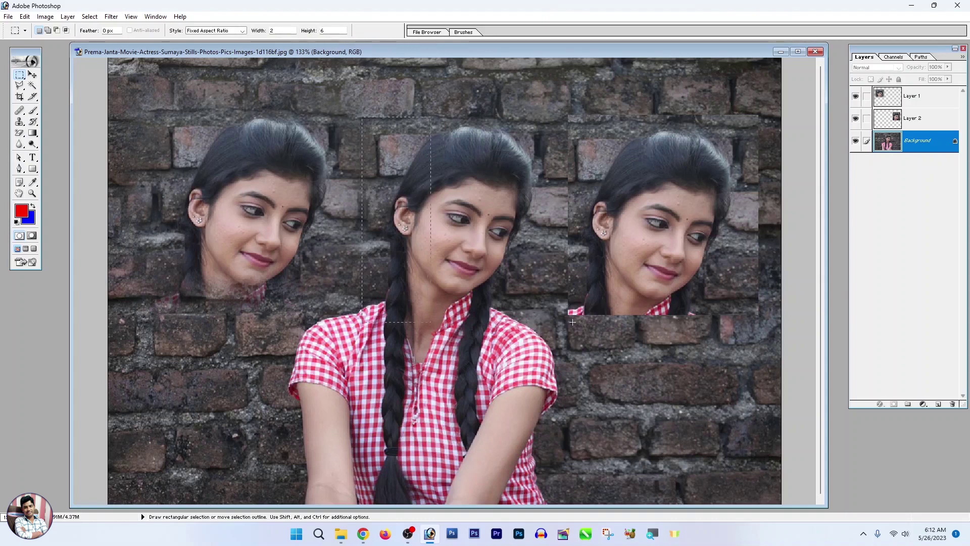
right_click(442, 108)
left_click(469, 115)
Set the marquee style to Fixed Size with width 2% and height 4%, and place the small selection over the woman's hair
left_click(211, 31)
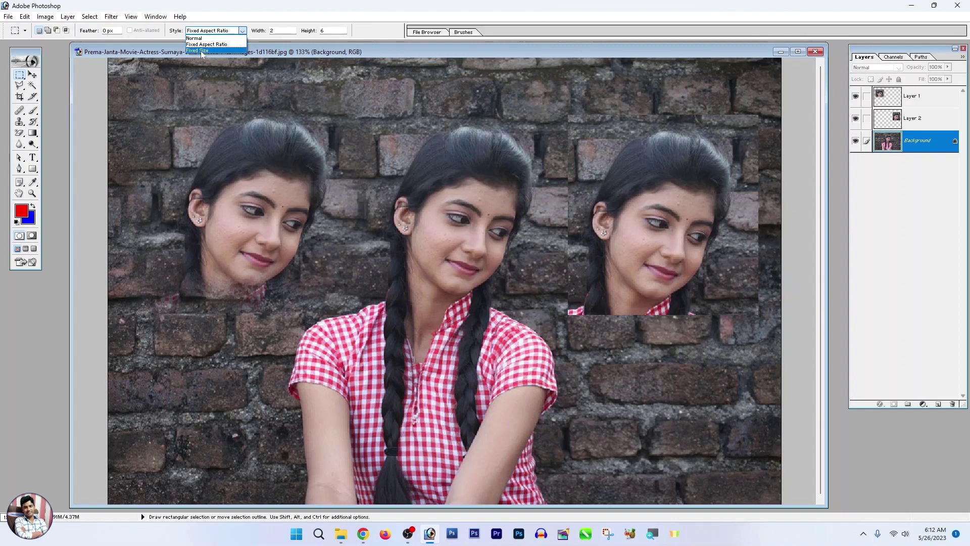
left_click(201, 50)
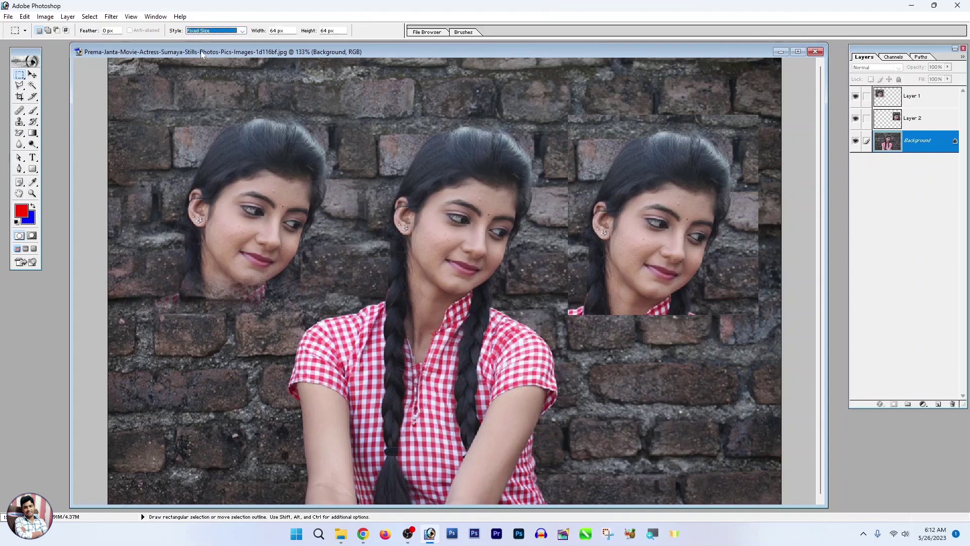
key("Tab")
type("2")
key("Tab")
type("4")
left_click(549, 329)
right_click(407, 124)
key("Escape")
left_click(448, 121)
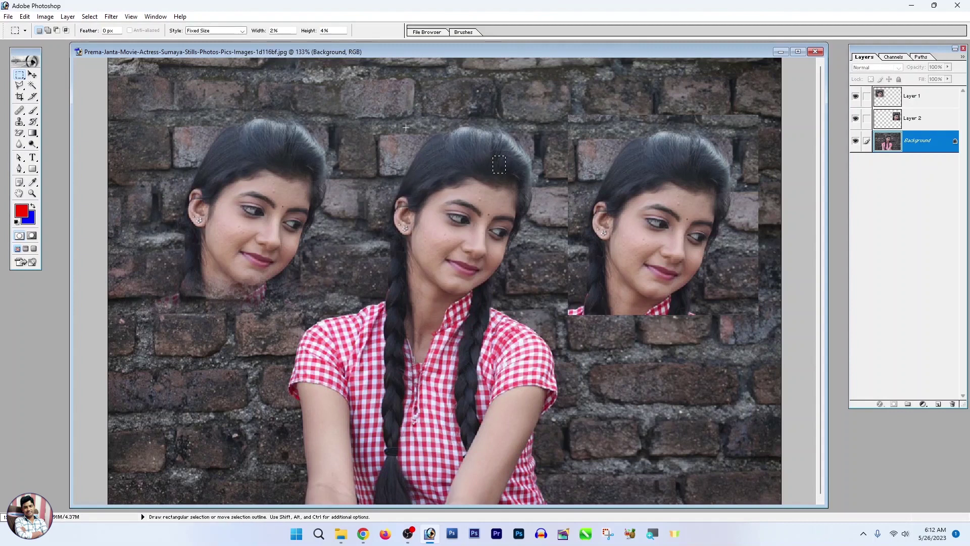
left_click(477, 122)
Set the fixed selection size to 50% width and 60% height, and position the selection around the woman's head and shoulders
double_click(275, 30)
type("50")
key("Tab")
type("60")
key("Return")
left_click(431, 173)
left_click_drag(399, 159, 400, 105)
left_click_drag(368, 219, 288, 101)
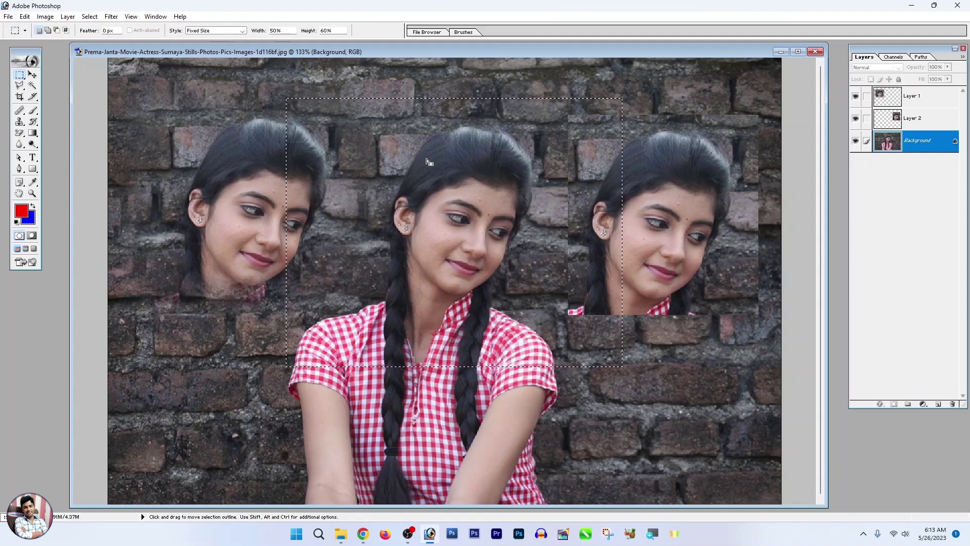
Place the 50% by 60% fixed-size selection at several spots over the portrait, clearing it once in between
left_click(420, 86)
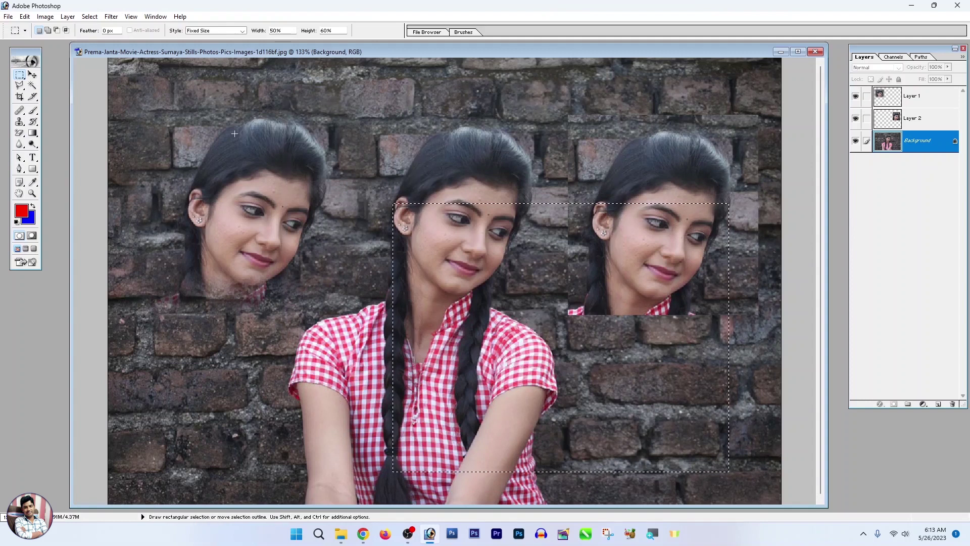
left_click(421, 88)
left_click(374, 204)
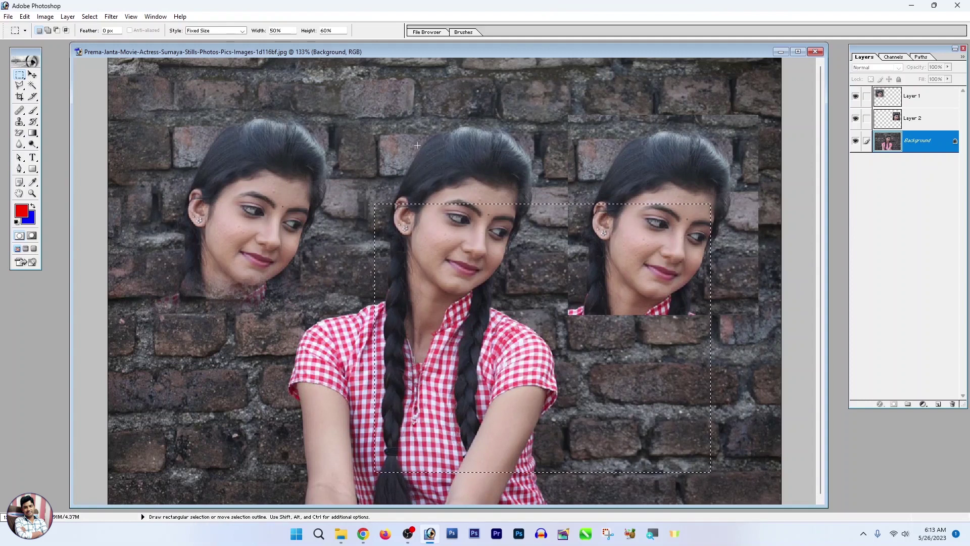
right_click(421, 147)
left_click(447, 153)
left_click(430, 208)
key("ctrl+d")
left_click(274, 89)
left_click(438, 78)
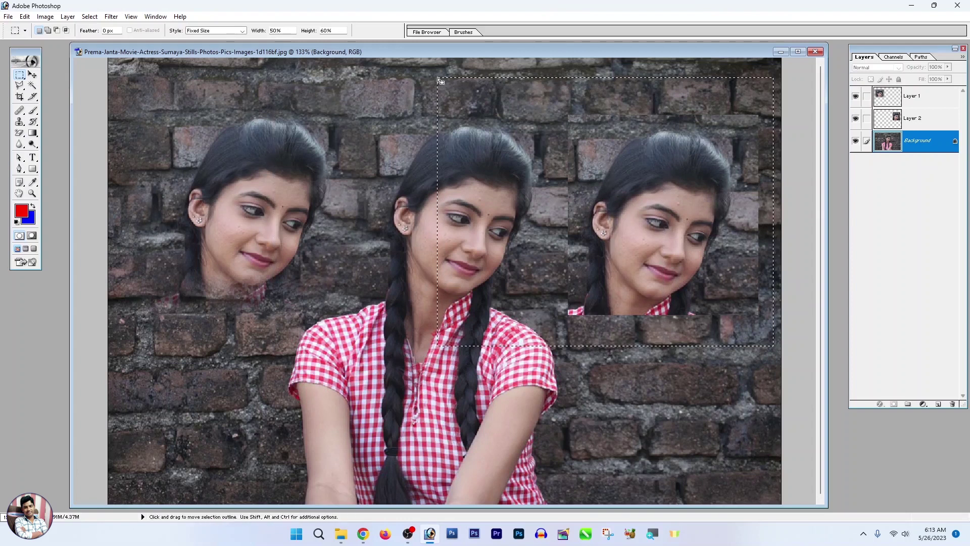
Set the marquee style to Normal, draw freehand-sized rectangular selections around the original head, and clear the selection
left_click(206, 31)
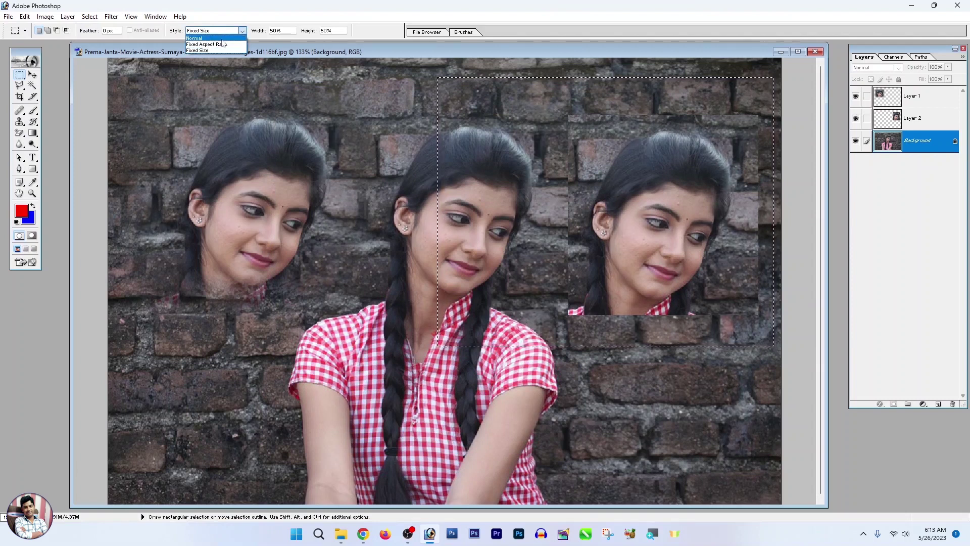
left_click(207, 39)
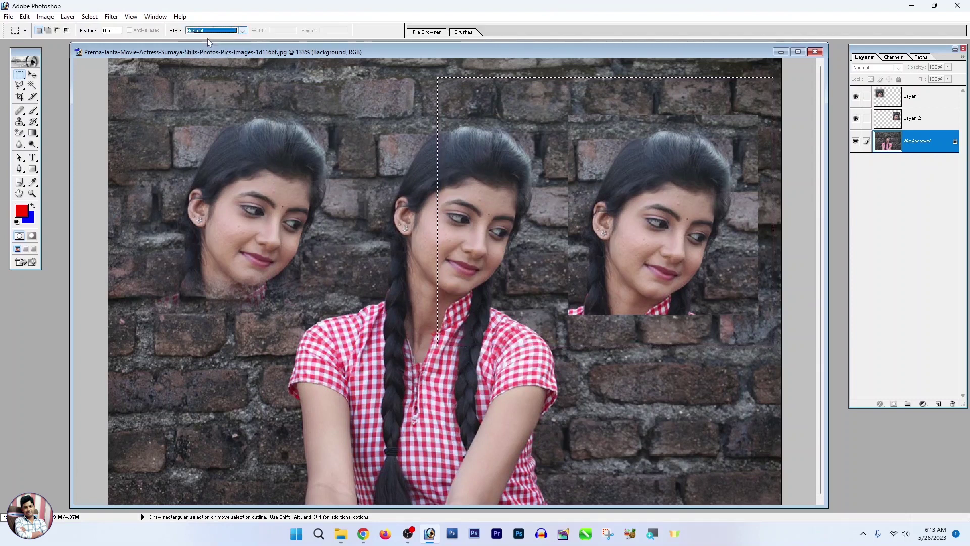
left_click_drag(347, 98, 531, 232)
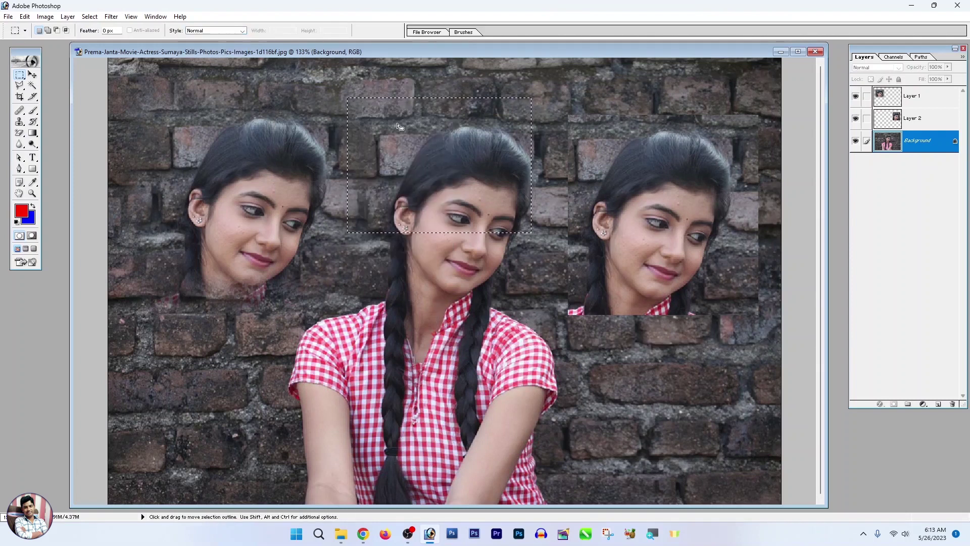
right_click(400, 127)
left_click(420, 130)
left_click_drag(557, 318, 564, 323)
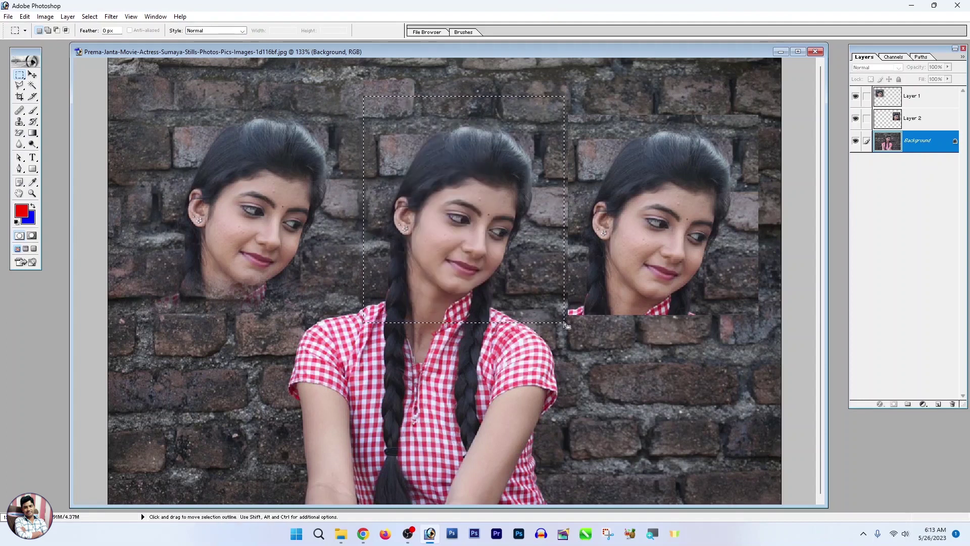
left_click(511, 251)
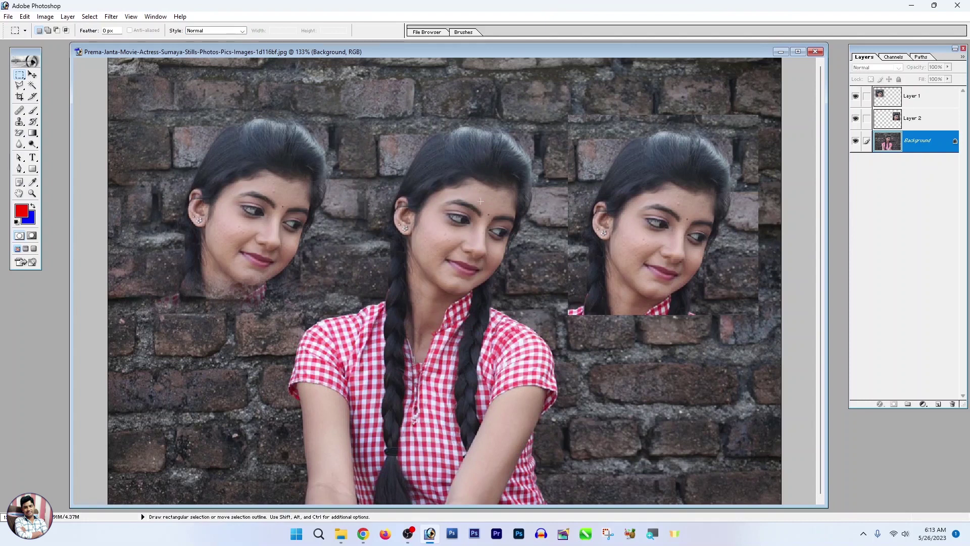
Switch to the Move tool with Auto Select Layer on and reposition both copied heads beside the original
left_click(211, 32)
left_click(369, 130)
key("v")
left_click(368, 131)
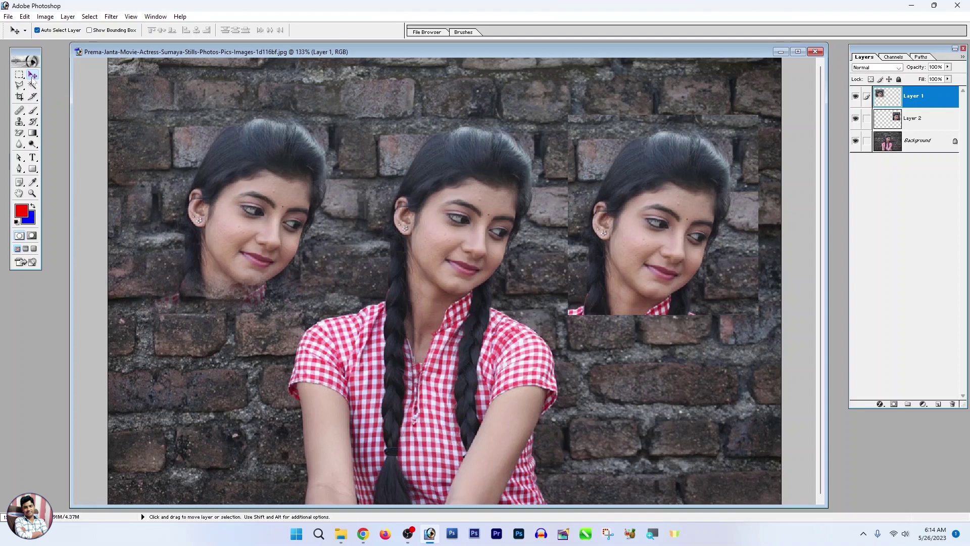
left_click_drag(631, 208, 611, 192)
mouse_move(281, 219)
left_mouse_down()
mouse_move(257, 171)
mouse_move(315, 217)
mouse_move(284, 217)
left_mouse_up()
mouse_move(251, 158)
left_mouse_down()
mouse_move(243, 227)
mouse_move(252, 174)
left_mouse_up()
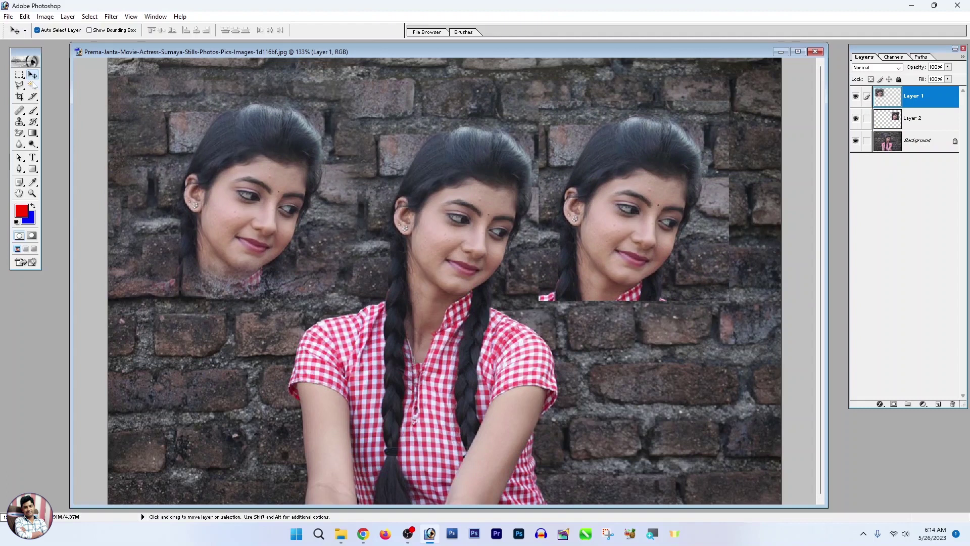
left_click_drag(599, 242, 615, 211)
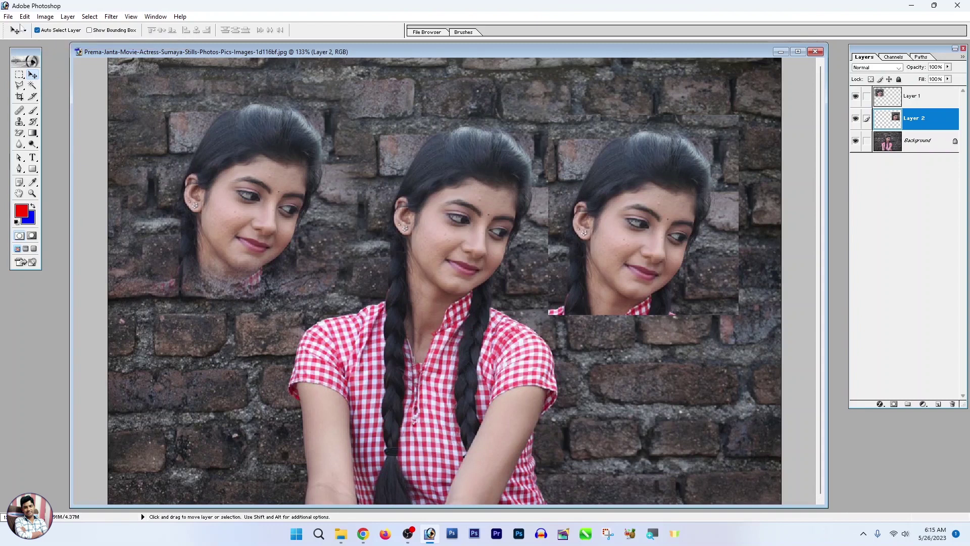
left_click_drag(664, 227, 645, 157)
mouse_move(236, 175)
left_mouse_down()
mouse_move(226, 181)
mouse_move(443, 153)
mouse_move(421, 196)
mouse_move(263, 176)
mouse_move(241, 191)
left_mouse_up()
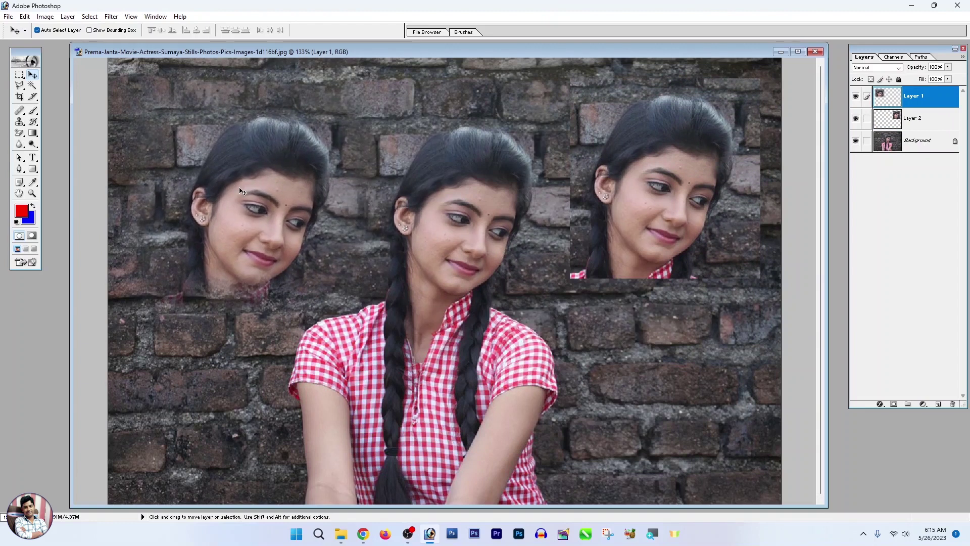
Turn off Auto Select Layer and move the head copy on Layer 1, including by dragging outside its own area
left_click(38, 31)
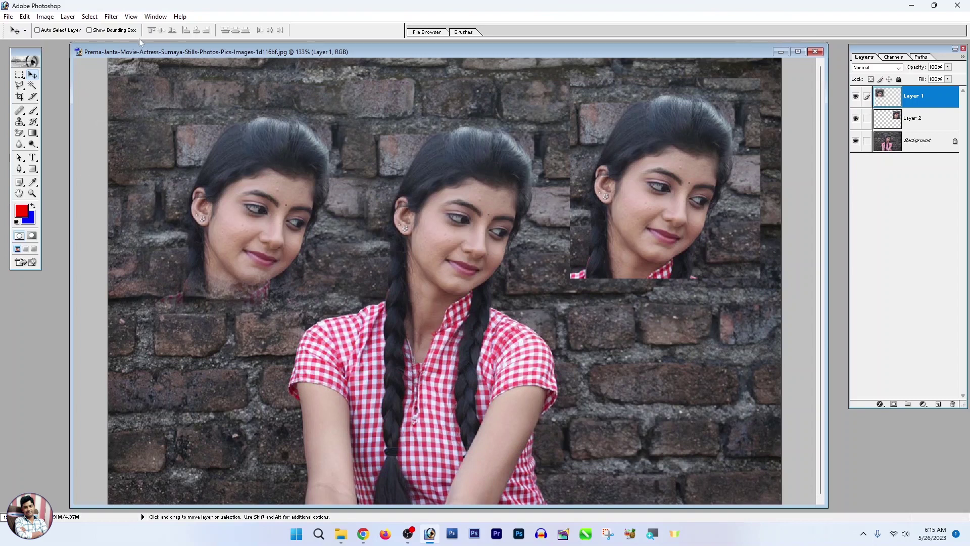
left_click_drag(237, 190, 242, 174)
left_click_drag(284, 139, 252, 184)
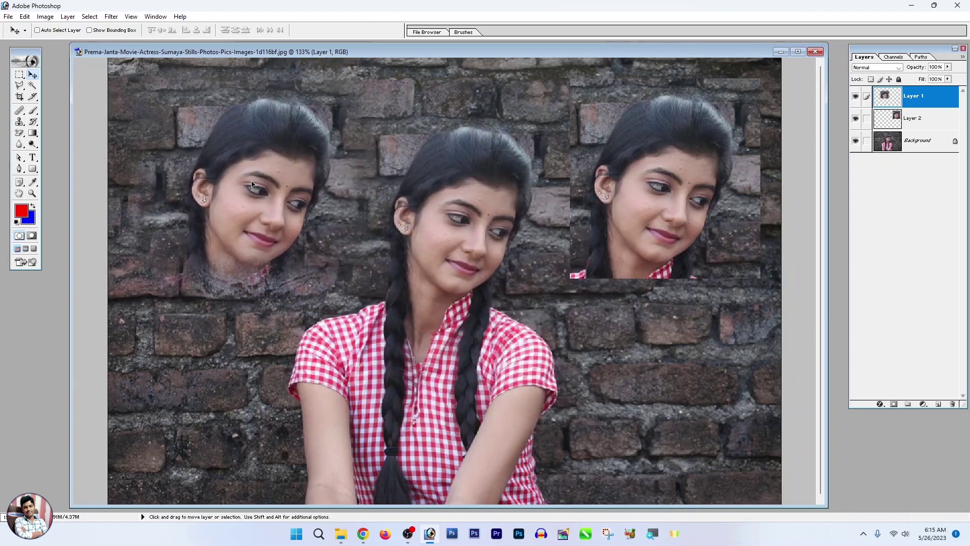
Step backward and forward repeatedly through the recent layer moves in the history
key("ctrl+z")
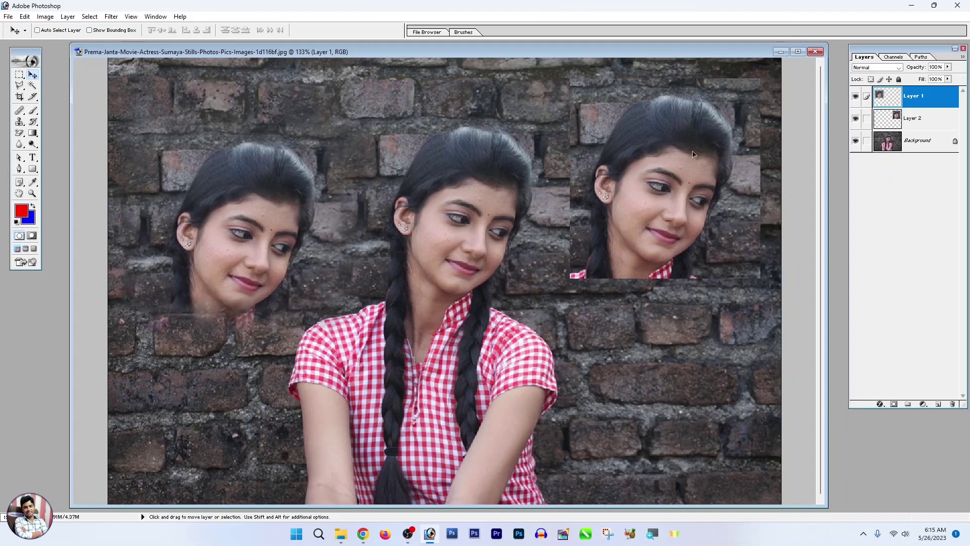
key("ctrl+alt+z")
key("ctrl+alt+z")
key("ctrl+alt+z")
key("ctrl+alt+z")
key("ctrl+alt+z")
key("ctrl+shift+z")
key("ctrl+shift+z")
key("ctrl+shift+z")
key("ctrl+shift+z")
key("ctrl+shift+z")
Move the Layer 1 head and undo it, then make Layer 2 active and shift its head copy slightly
left_click_drag(268, 210, 235, 220)
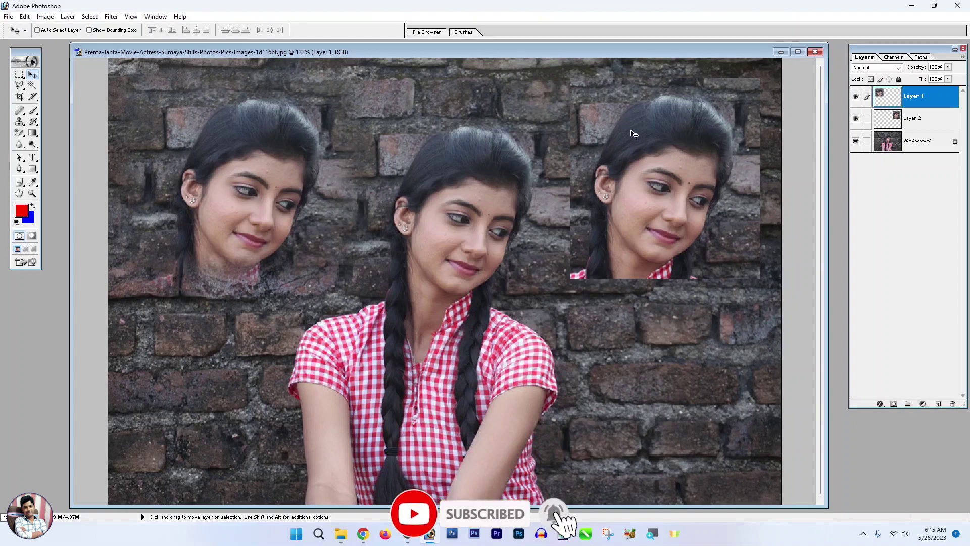
key("ctrl+z")
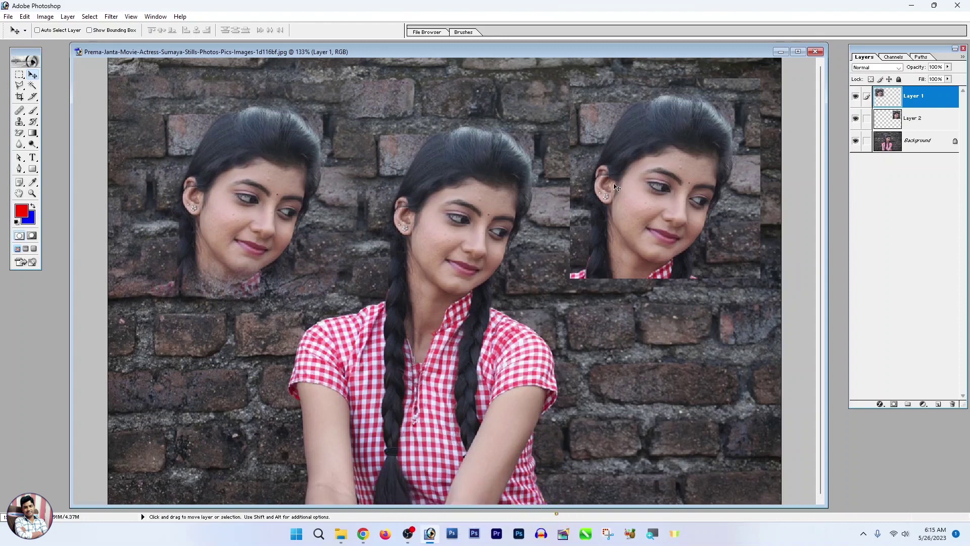
left_click(921, 119)
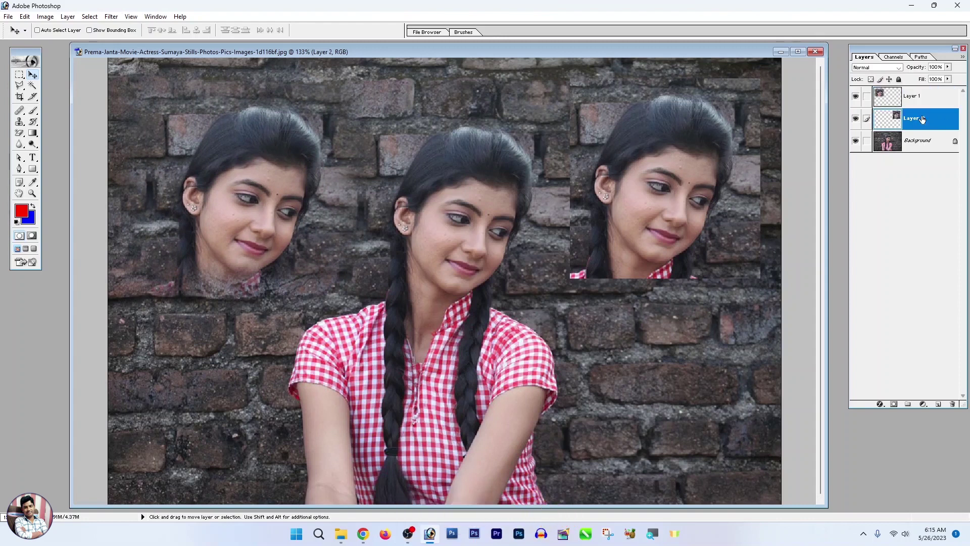
mouse_move(669, 169)
left_mouse_down()
mouse_move(676, 260)
mouse_move(594, 168)
mouse_move(638, 211)
mouse_move(638, 181)
mouse_move(652, 175)
left_mouse_up()
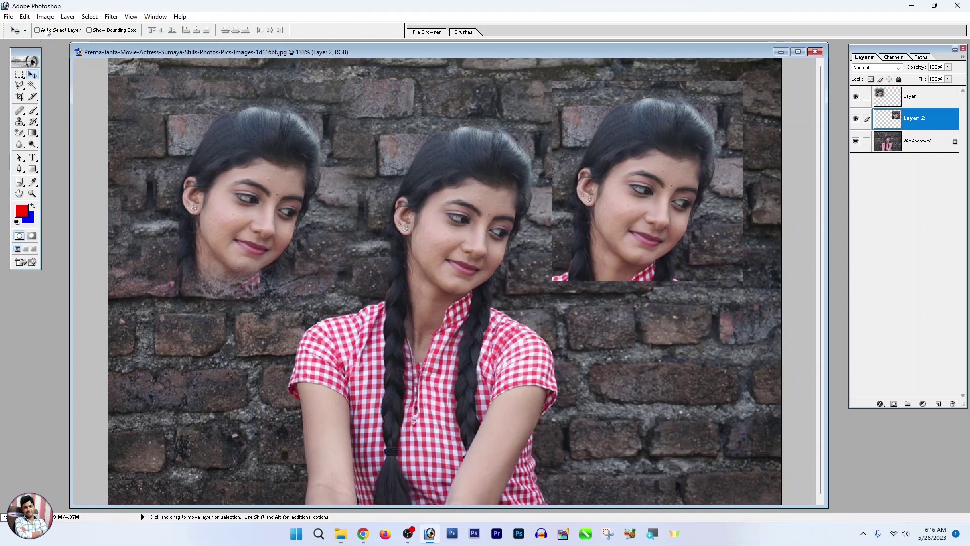
Turn Auto Select Layer back on and move both copied heads alternately by grabbing them directly on the canvas
mouse_move(616, 140)
left_mouse_down()
mouse_move(623, 168)
mouse_move(623, 138)
left_mouse_up()
mouse_move(216, 168)
left_mouse_down()
mouse_move(204, 172)
mouse_move(222, 176)
left_mouse_up()
left_click_drag(666, 156, 641, 169)
left_click_drag(175, 193, 190, 202)
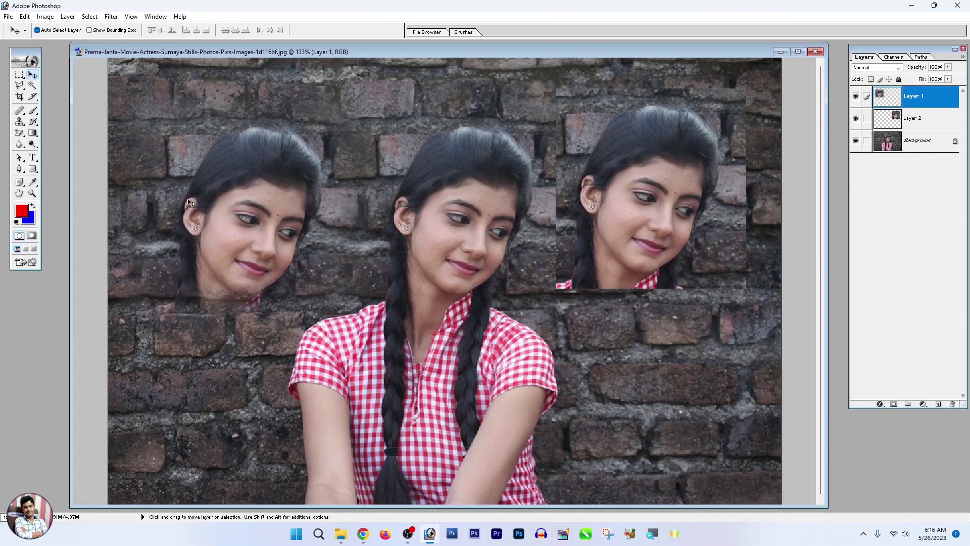
Turn on Show Bounding Box and select the two head copies in turn, ending on Layer 2
left_click(93, 32)
left_click(634, 171)
left_click(282, 205)
left_click(656, 169)
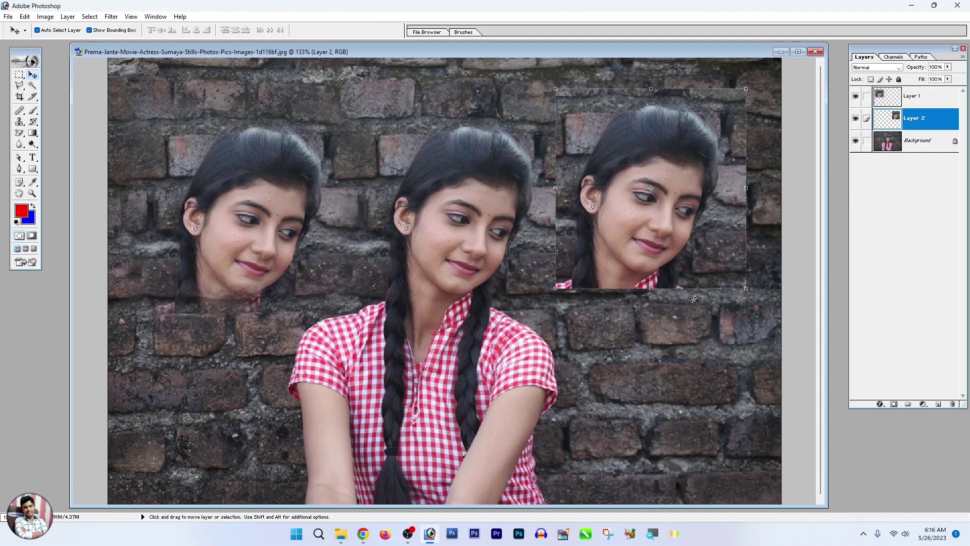
Reposition the Layer 2 head copy and make it slightly narrower and taller from its upper-left corner, applying the transform
left_click_drag(687, 145, 668, 161)
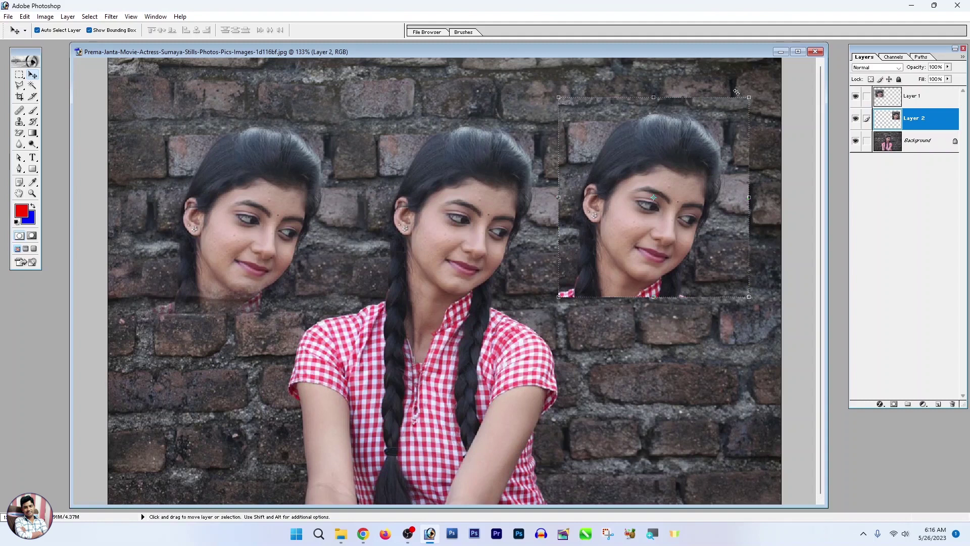
mouse_move(698, 140)
left_mouse_down()
mouse_move(650, 146)
mouse_move(703, 151)
mouse_move(704, 143)
left_mouse_up()
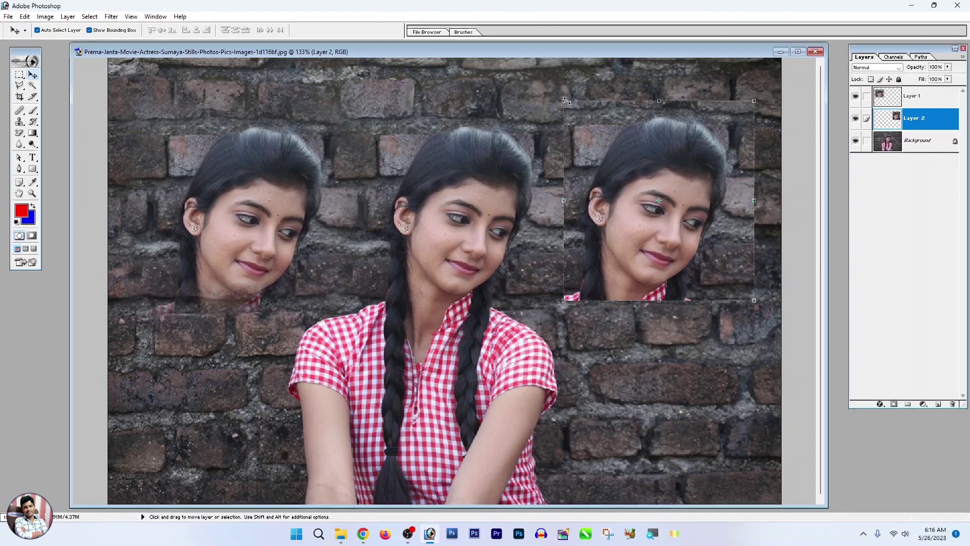
mouse_move(565, 98)
left_mouse_down()
mouse_move(662, 193)
mouse_move(561, 93)
mouse_move(671, 184)
mouse_move(574, 89)
left_mouse_up()
key("Return")
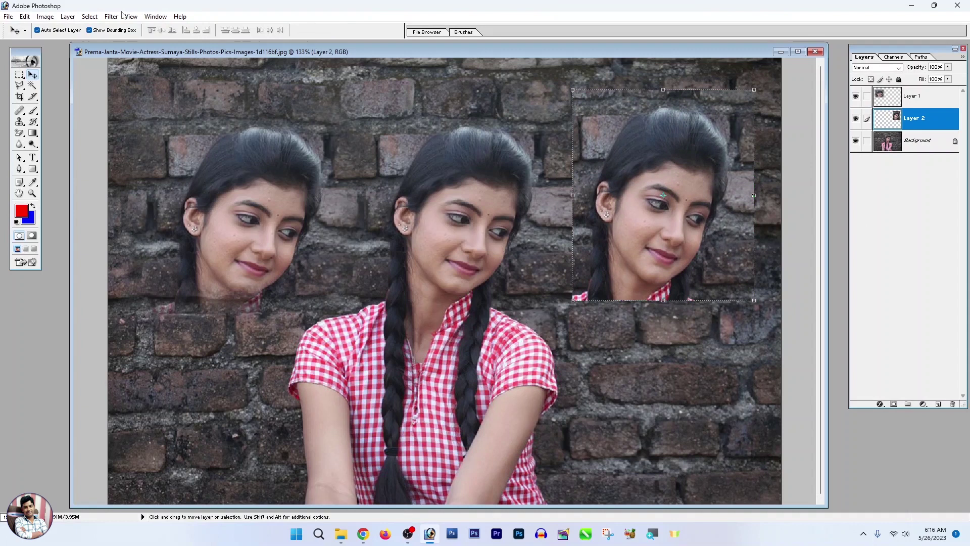
Turn off Show Bounding Box and move the Layer 2 head copy slightly down, leaving the bounding box hidden
left_click(89, 31)
left_click_drag(639, 129, 642, 185)
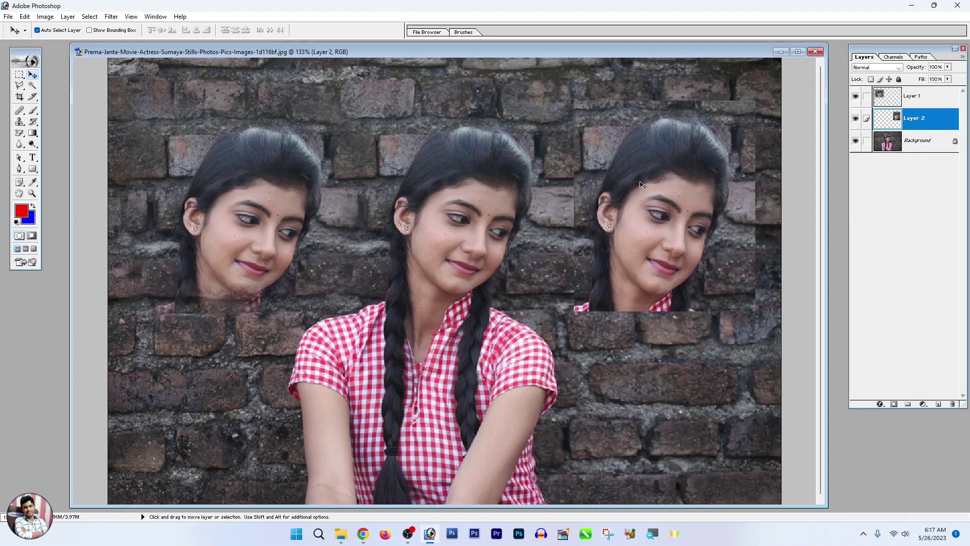
left_click(89, 30)
left_click(90, 31)
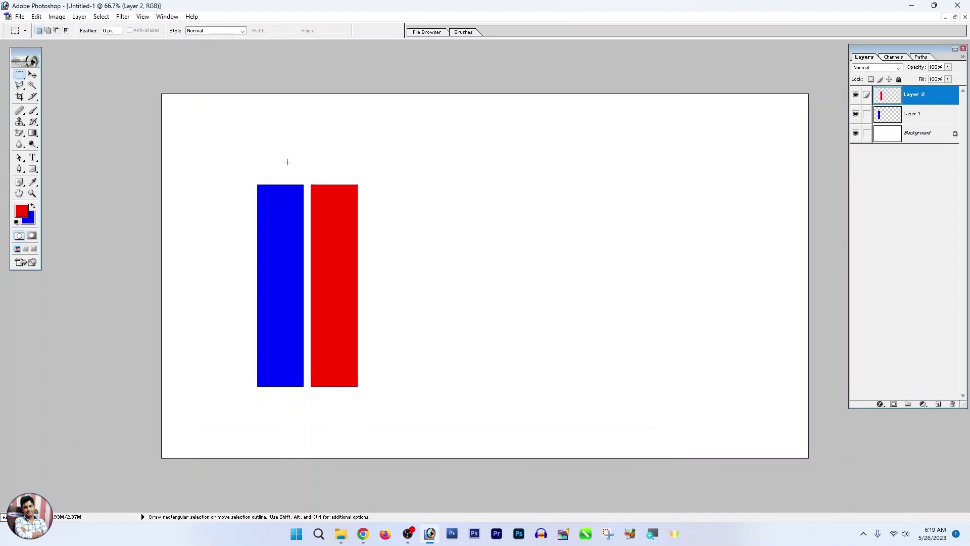
In the Untitled-1 document, use the Move tool to spread the red and blue bars apart at different heights
left_click(32, 75)
left_click_drag(332, 234, 370, 217)
left_click_drag(273, 248, 248, 215)
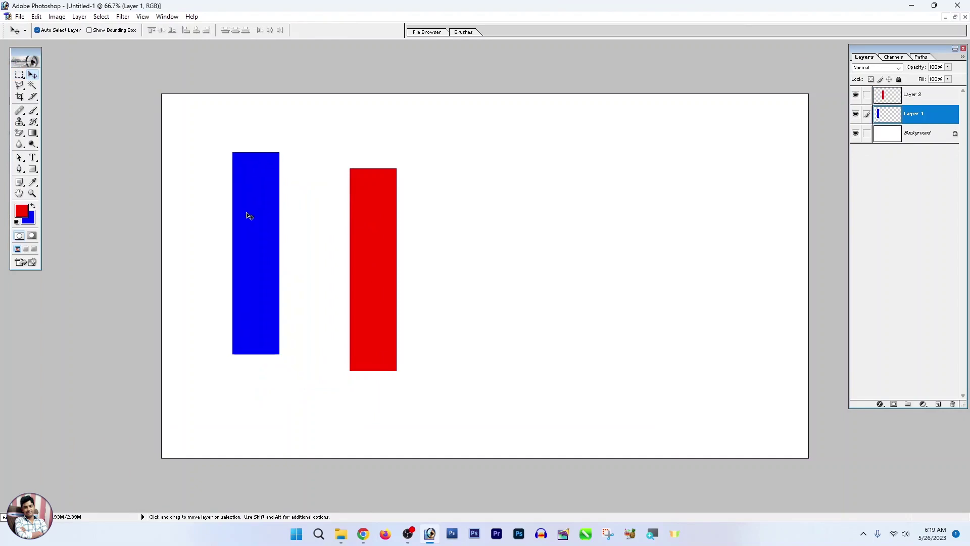
left_click_drag(361, 249, 329, 271)
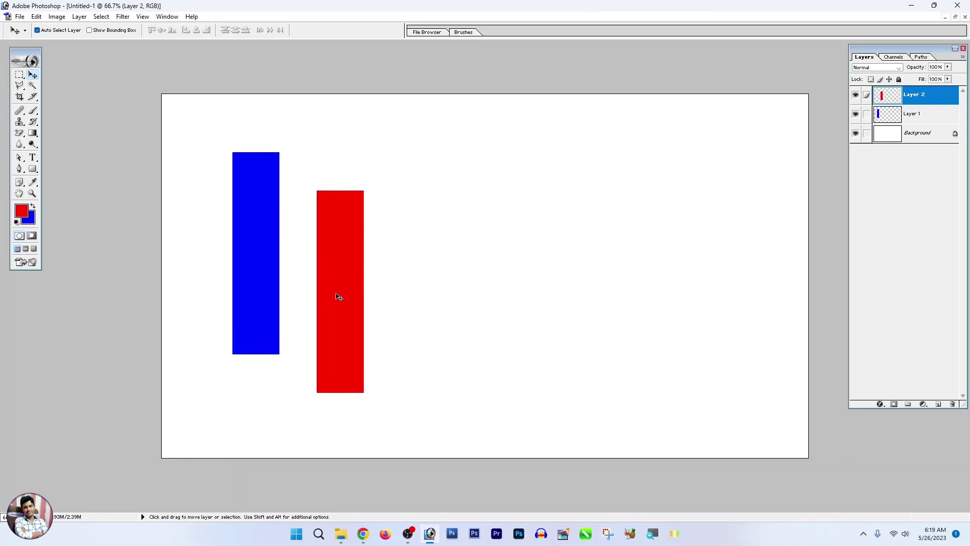
left_click_drag(338, 297, 353, 273)
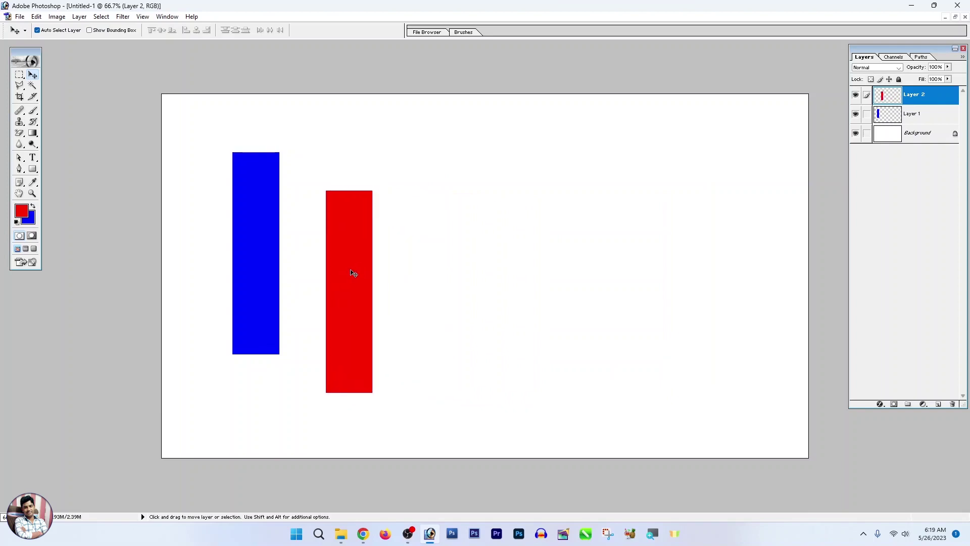
Select the entire canvas and align the red bar on Layer 2 to its horizontal and vertical centers
key("ctrl+a")
key("ctrl+d")
left_click(20, 75)
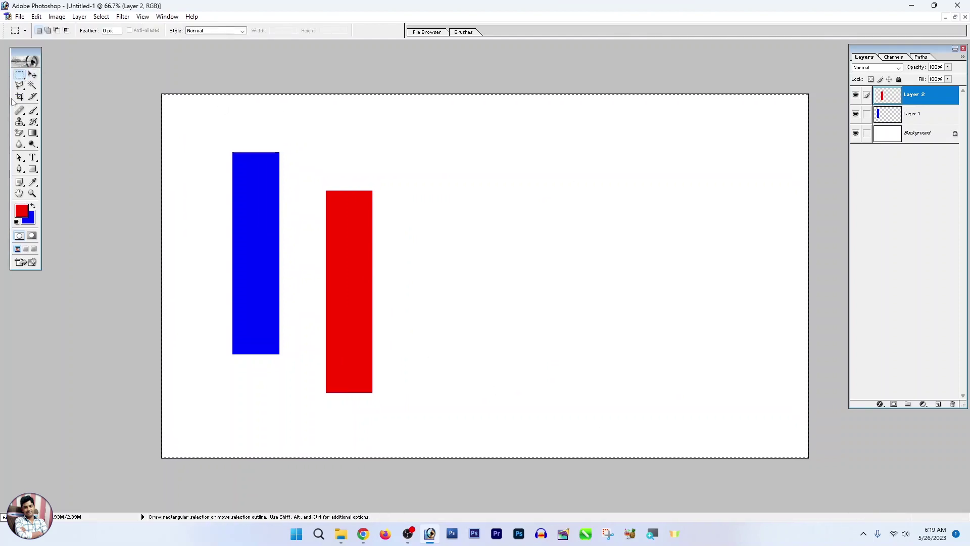
left_click(31, 76)
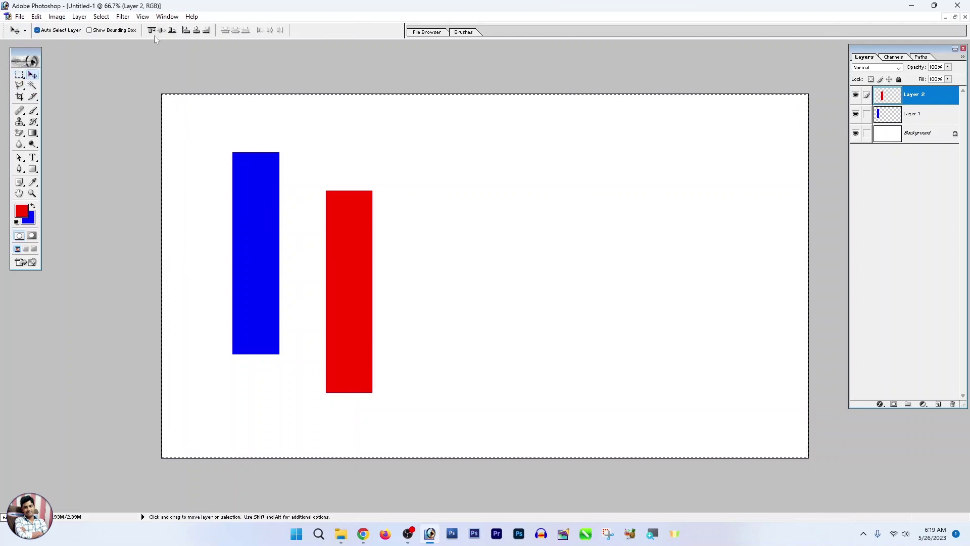
left_click(197, 34)
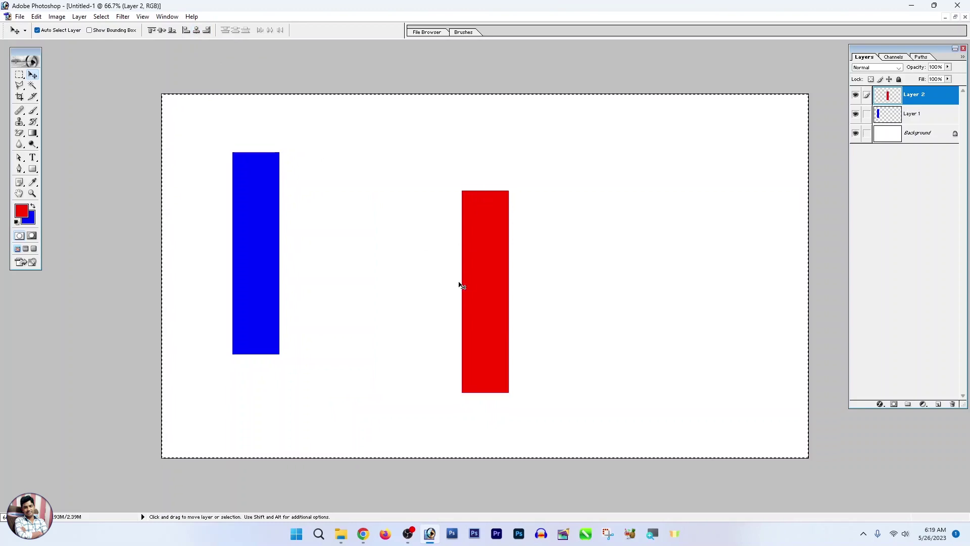
left_click(162, 31)
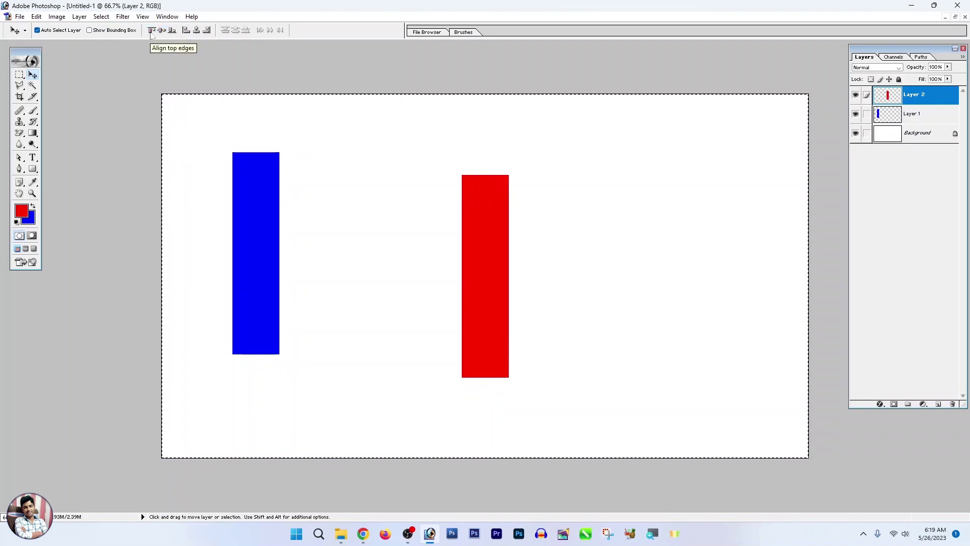
Align the red bar to the canvas's top edge and then to its bottom edge
left_click(151, 32)
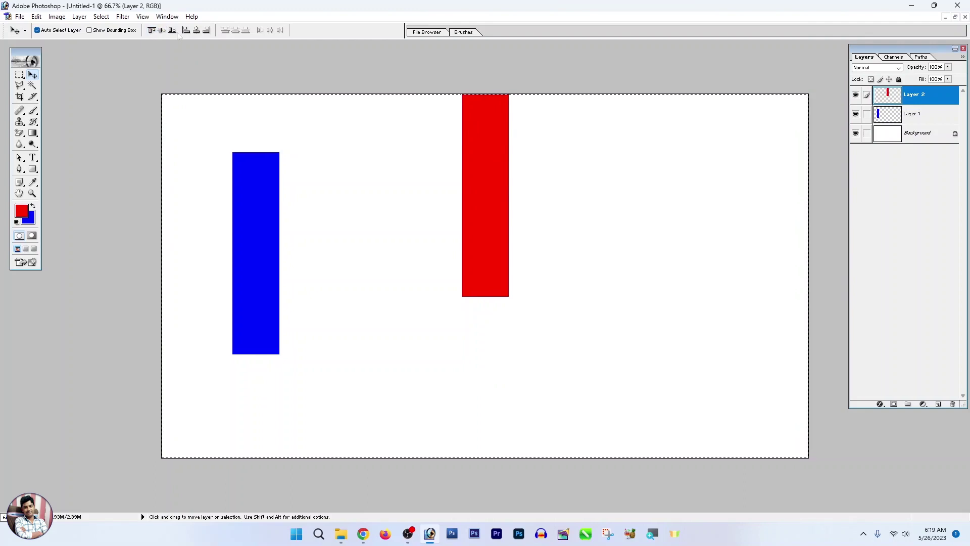
left_click(172, 31)
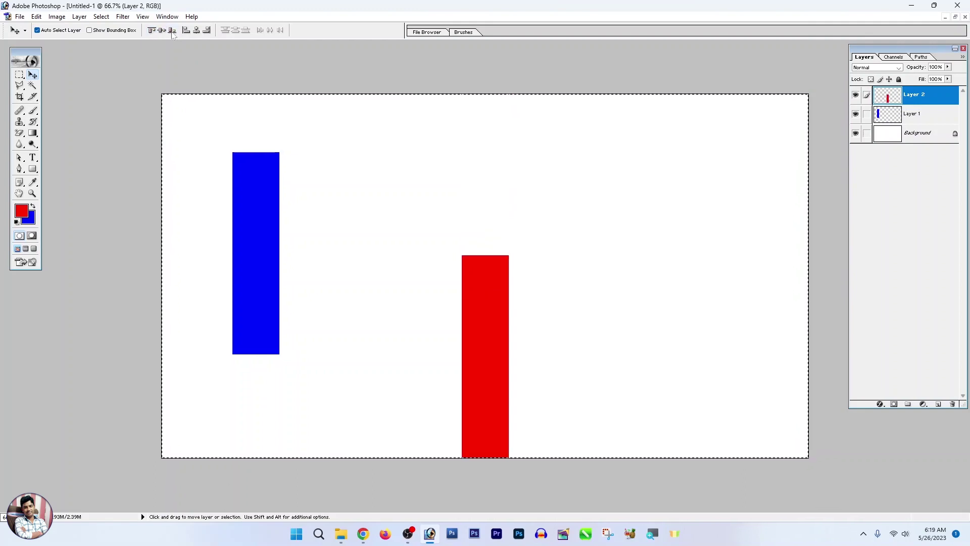
Align the red bar to the canvas's vertical center, and horizontally to its right edge, left edge and finally its center
left_click(162, 31)
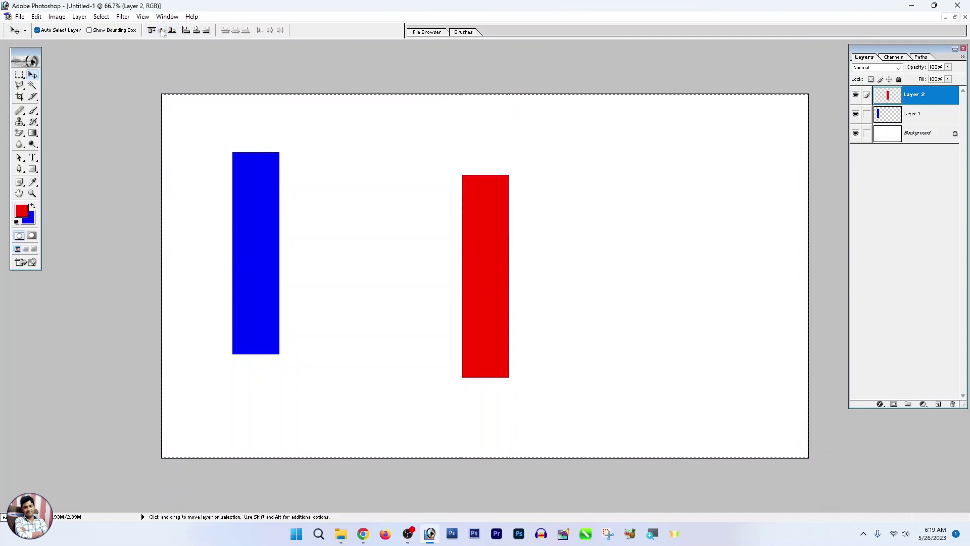
left_click(206, 30)
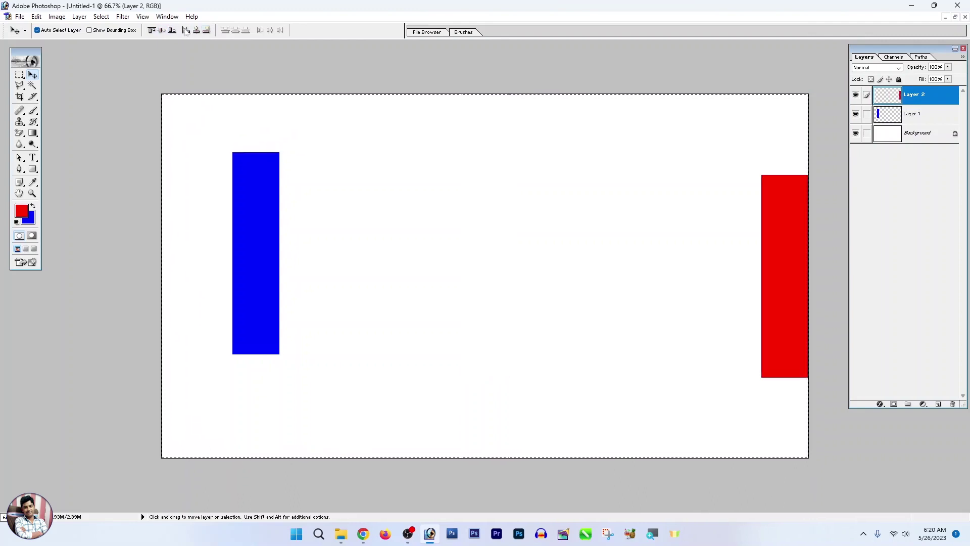
left_click(185, 31)
left_click(196, 31)
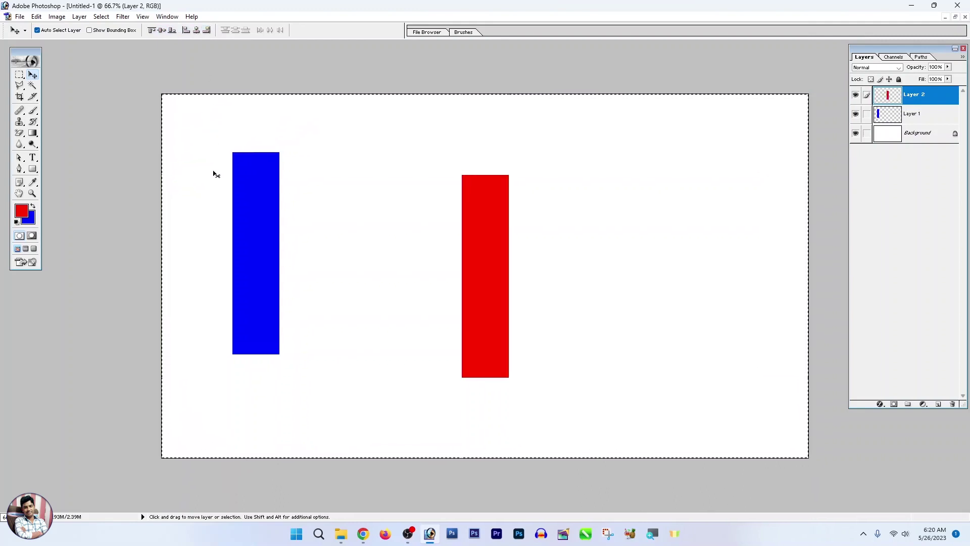
Align the blue bar on Layer 1 vertically to the canvas's center, bottom edge and top edge, finishing at the vertical center
left_click(243, 228)
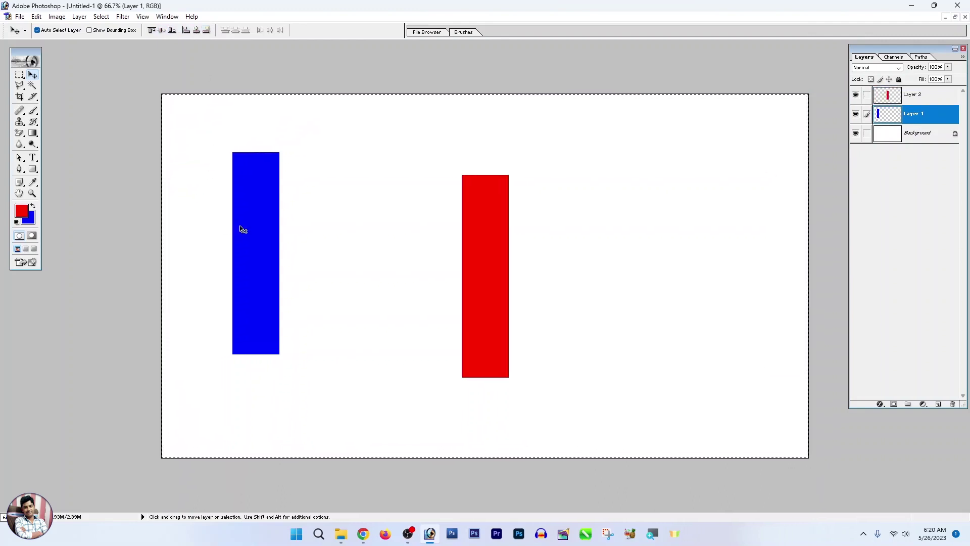
left_click(163, 31)
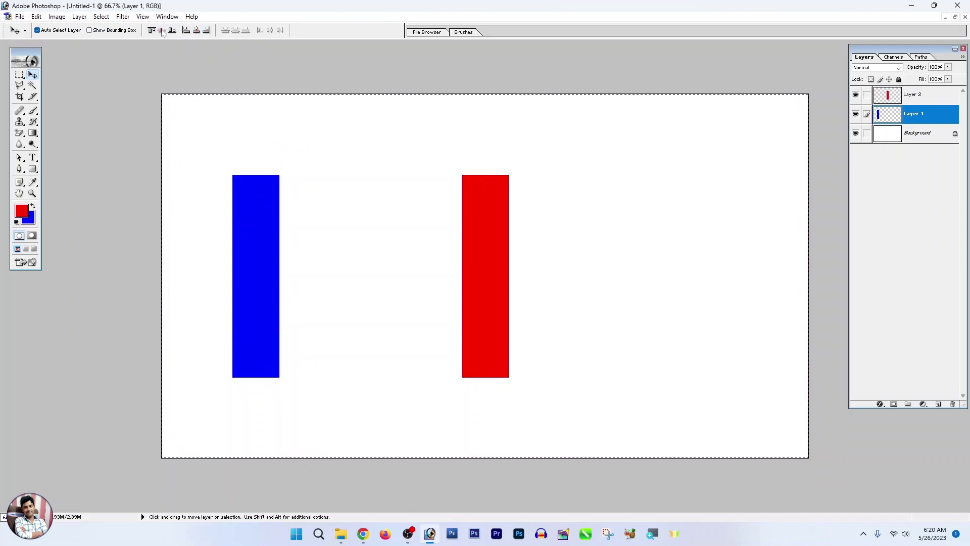
left_click(176, 32)
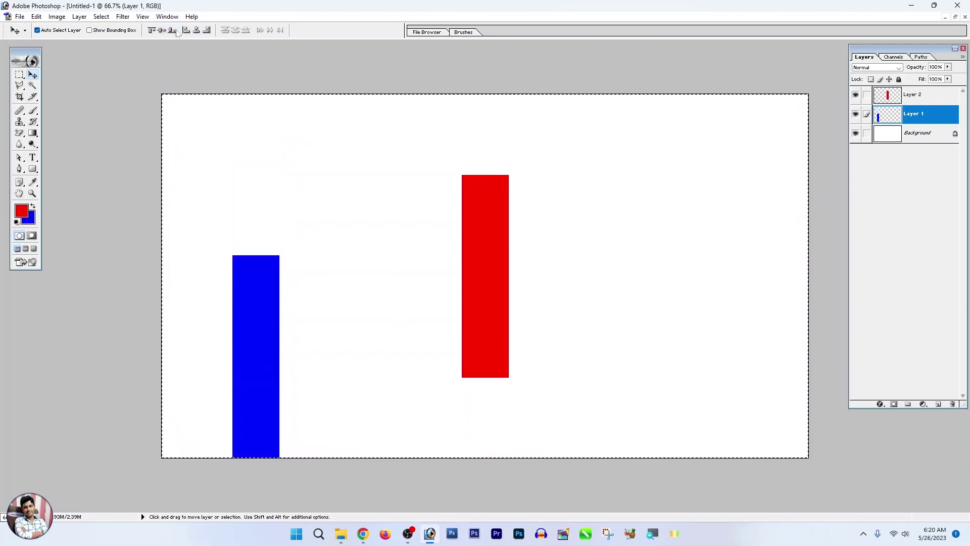
left_click(155, 32)
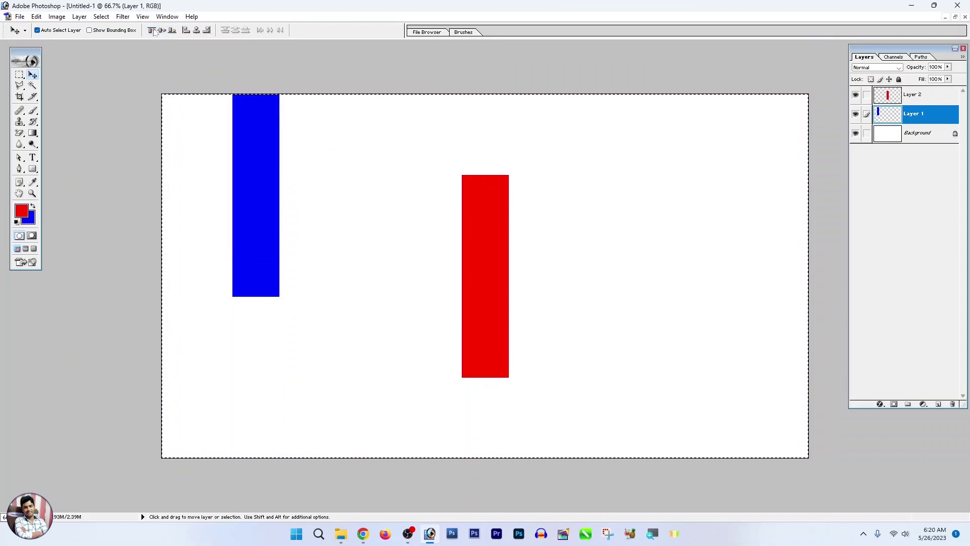
left_click(162, 32)
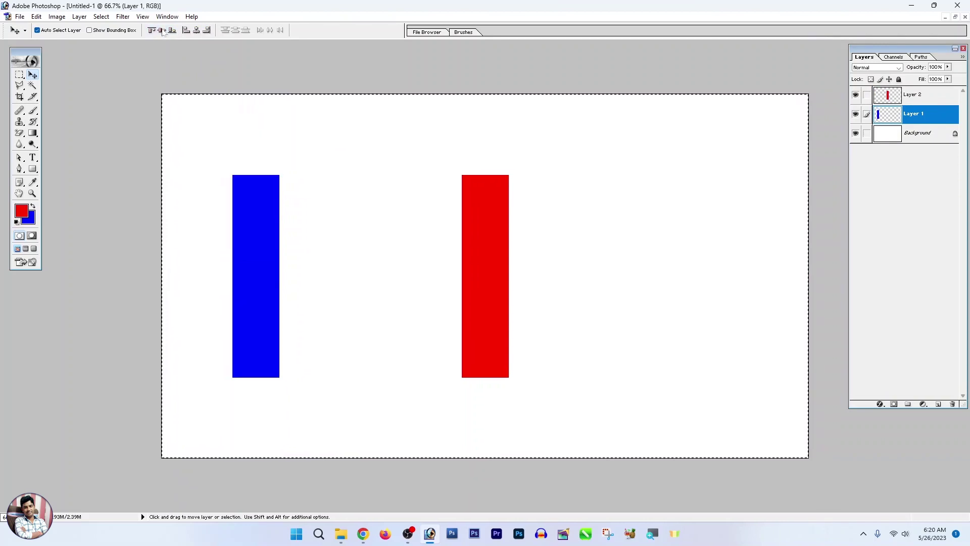
Align the blue bar to the canvas's right edge and left edge, and move it inward to stand beside the red bar
left_click(207, 31)
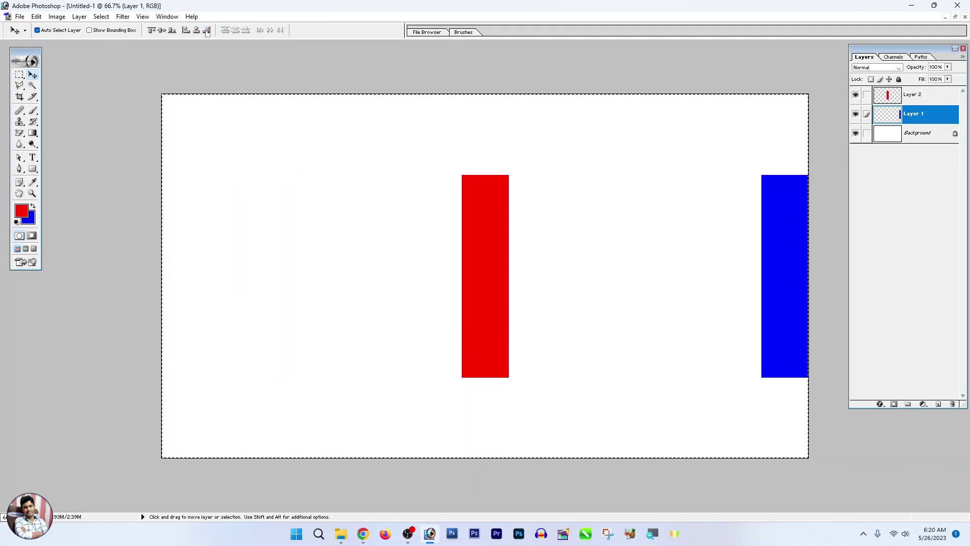
left_click(186, 30)
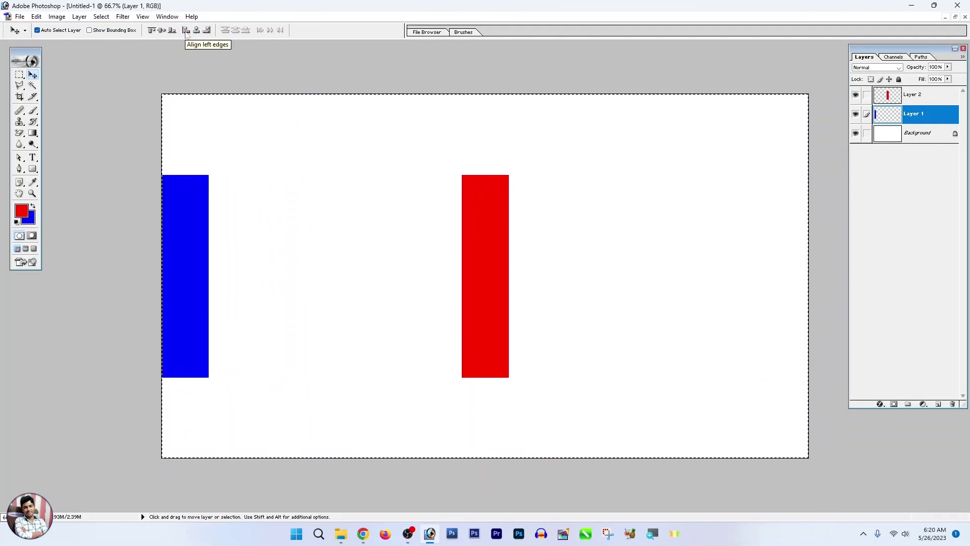
left_click_drag(189, 248, 335, 239)
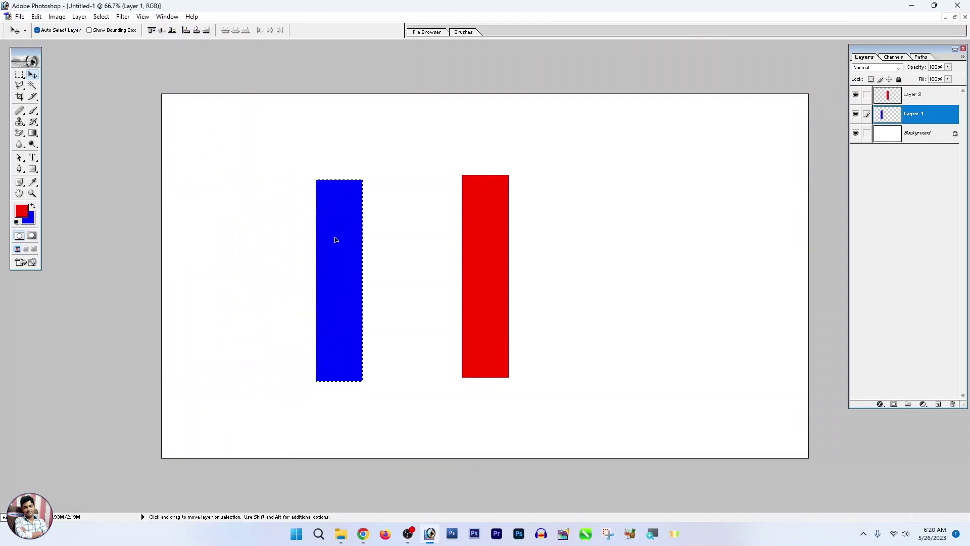